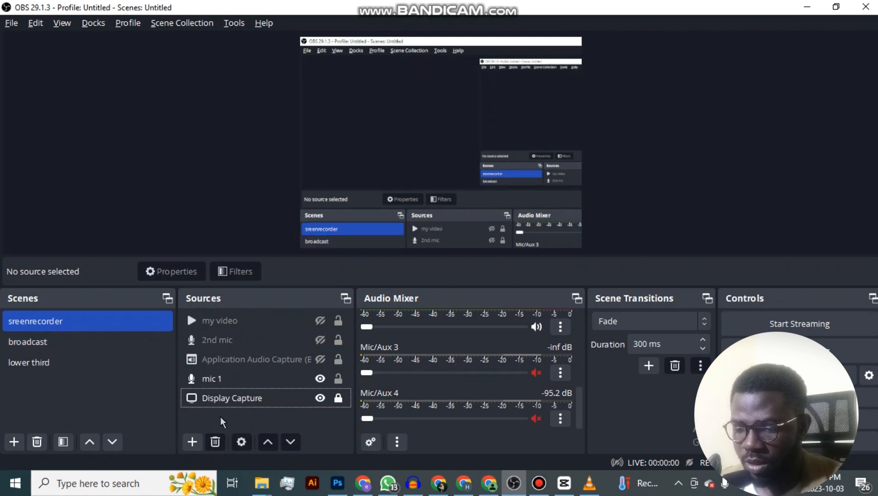
Remove all five sources from the sreenrecorder scene.
drag(221, 418, 220, 305)
click(214, 442)
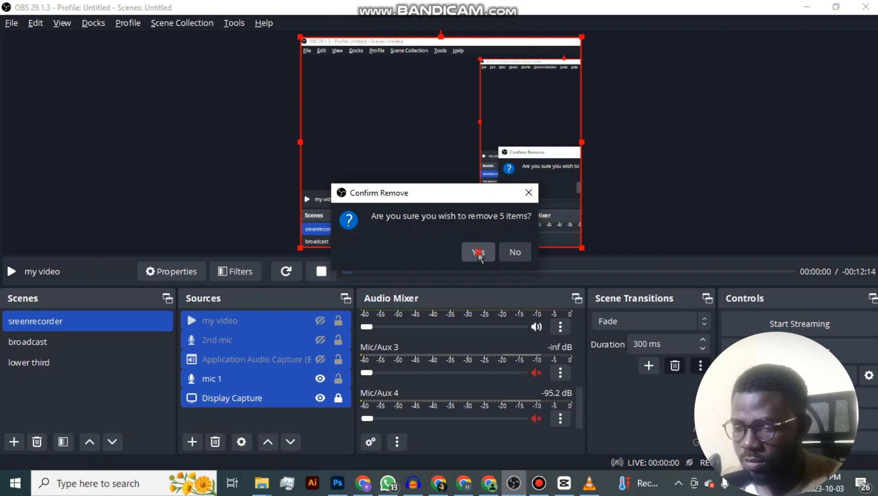
click(478, 252)
click(80, 361)
right_click(81, 360)
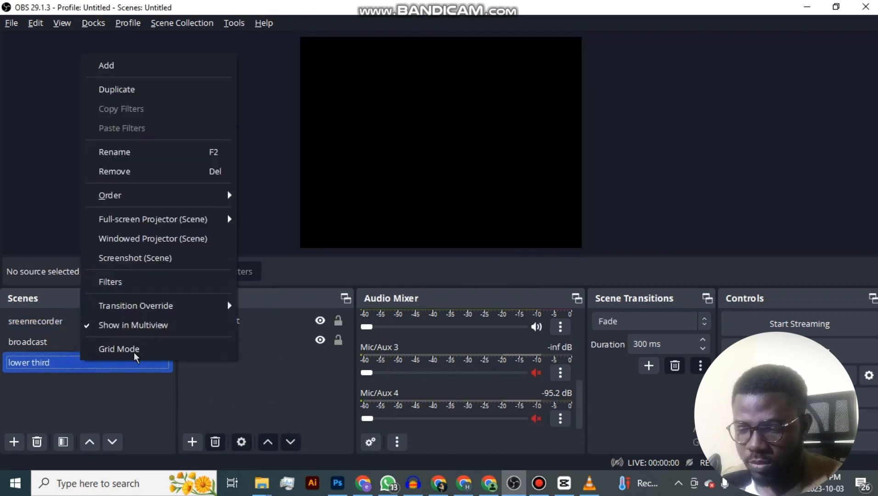
click(160, 184)
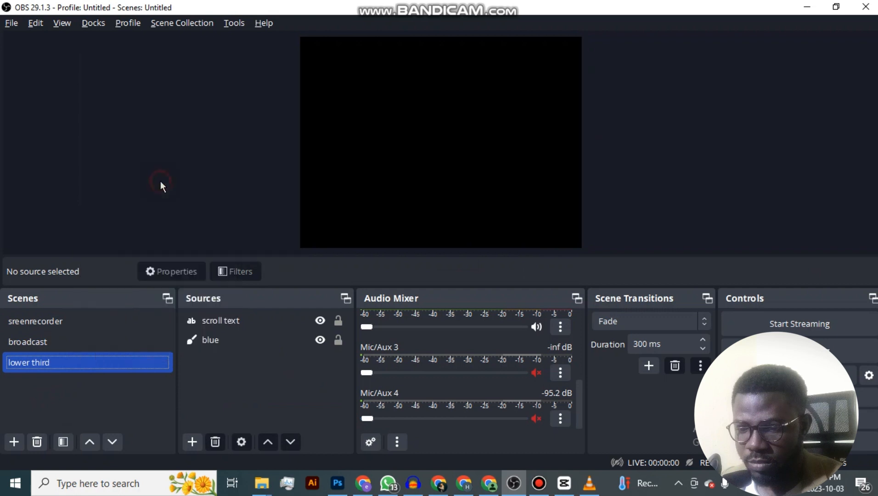
Remove the broadcast scene from the scene list.
right_click(105, 341)
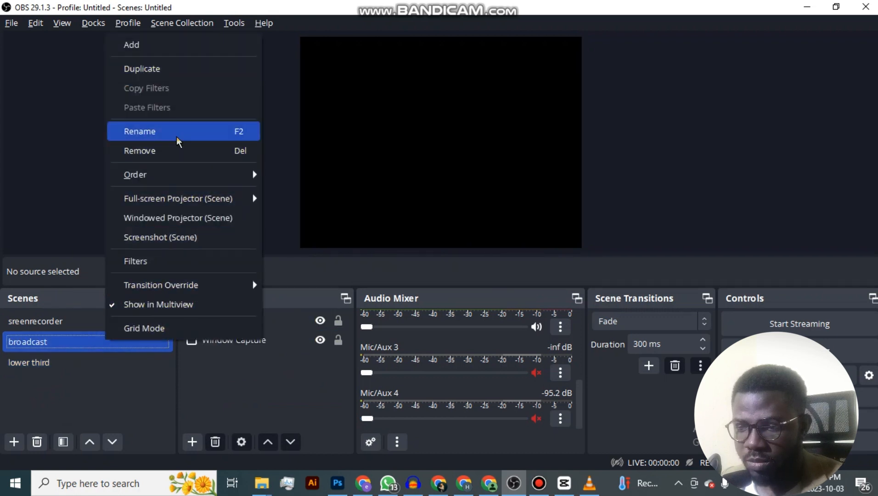
click(147, 150)
click(483, 250)
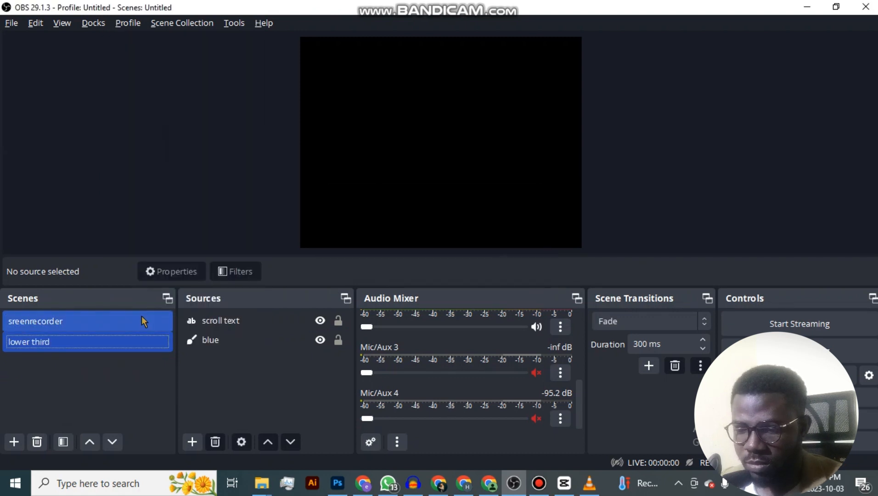
Remove the existing lower third scene together with its scroll text and blue sources.
right_click(122, 320)
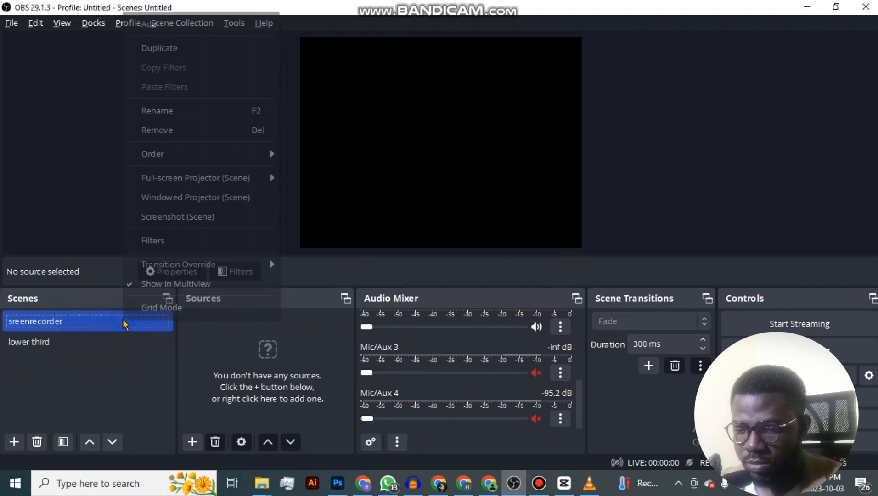
click(94, 341)
right_click(94, 340)
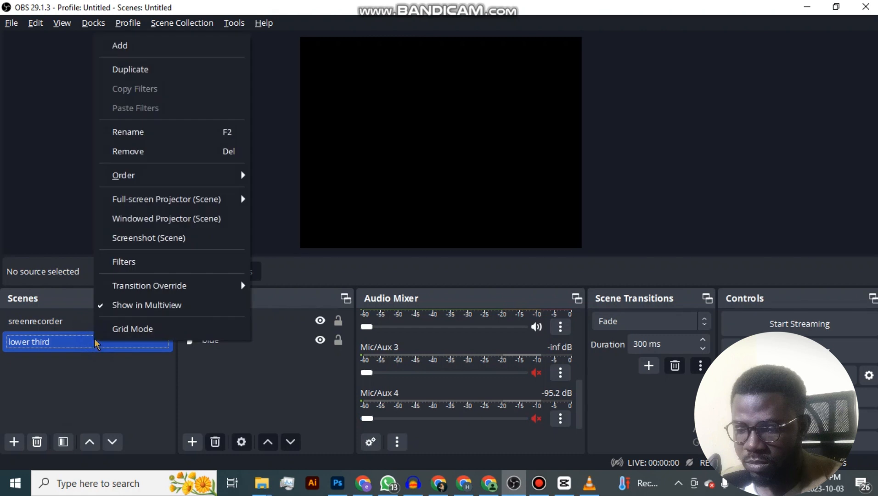
click(169, 151)
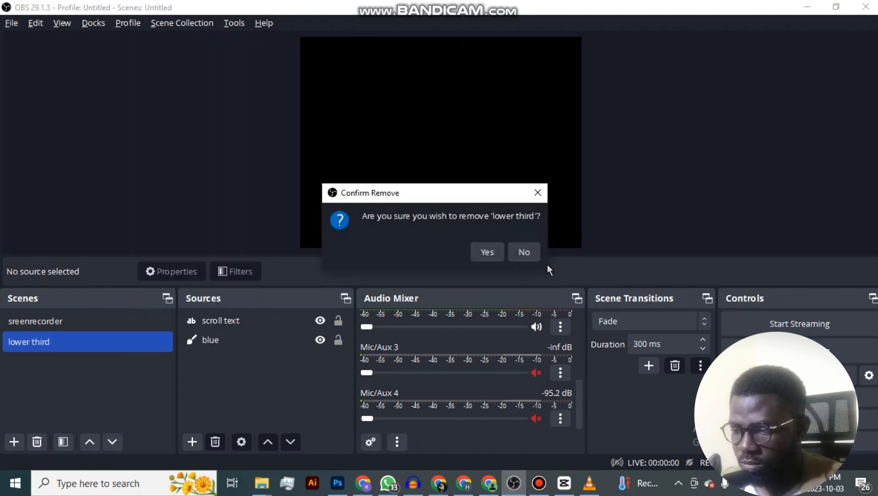
click(486, 251)
click(117, 317)
right_click(116, 317)
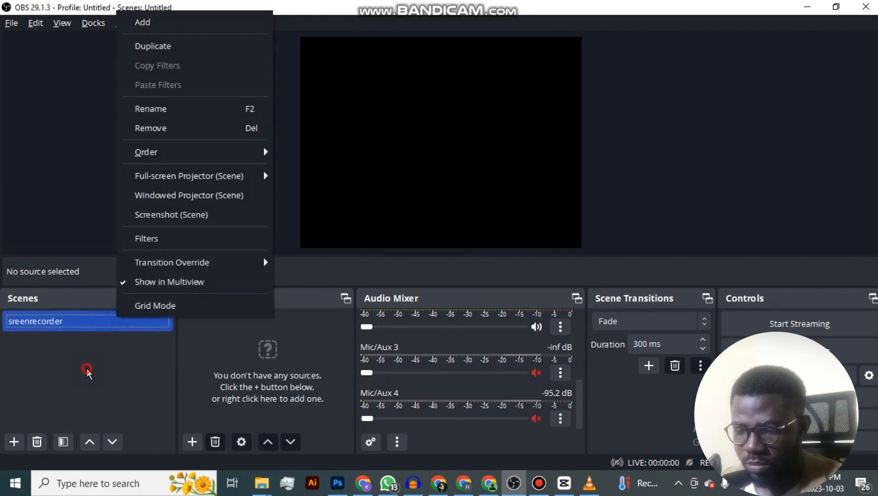
click(84, 366)
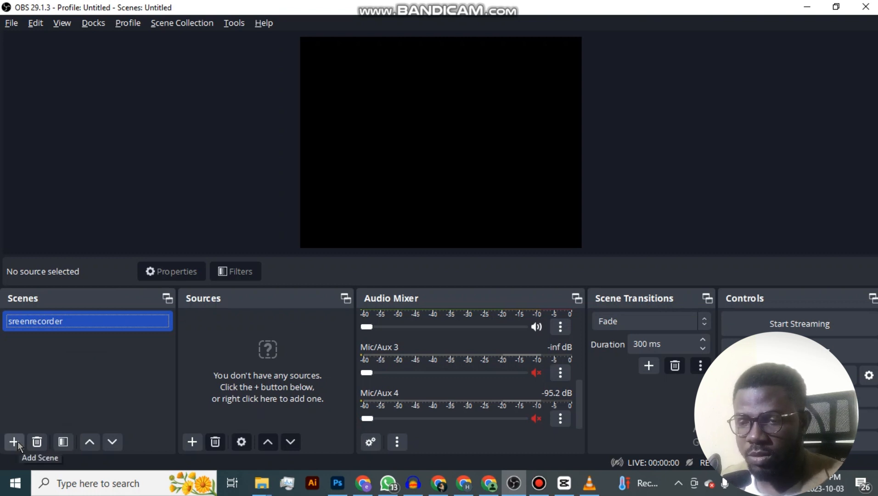
Add a new scene named "facebook stream".
click(15, 442)
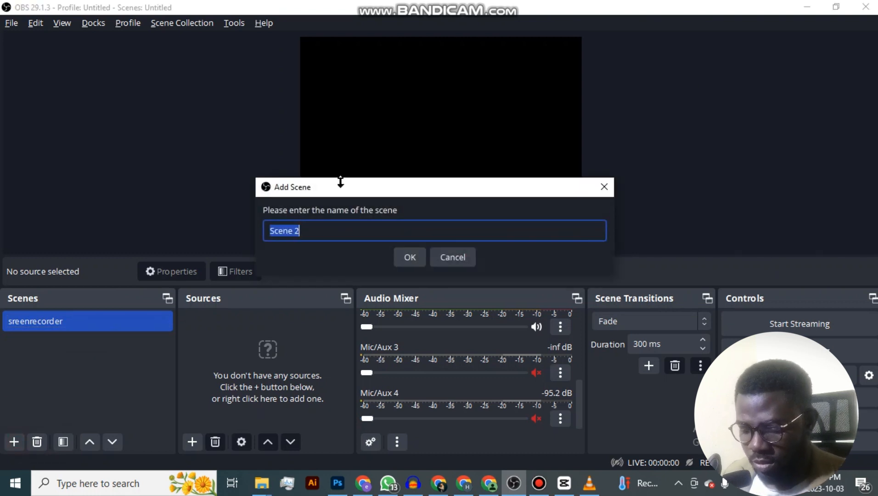
text(facebook stream)
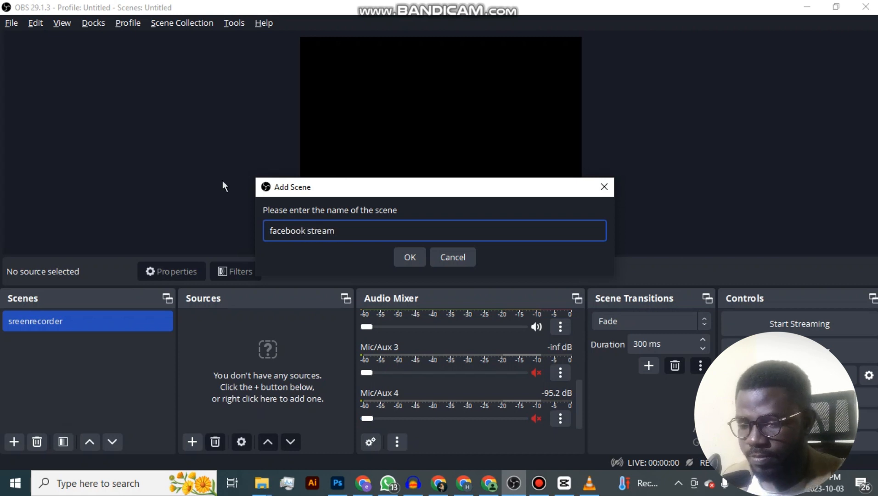
click(408, 248)
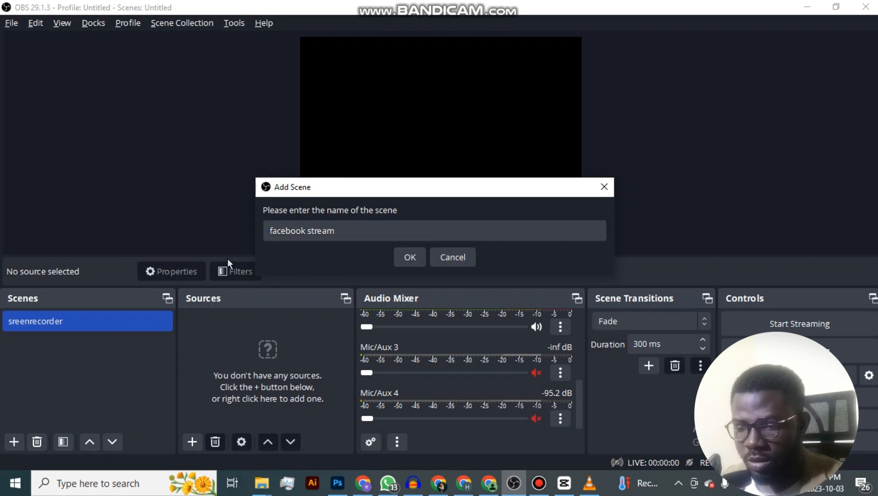
click(418, 257)
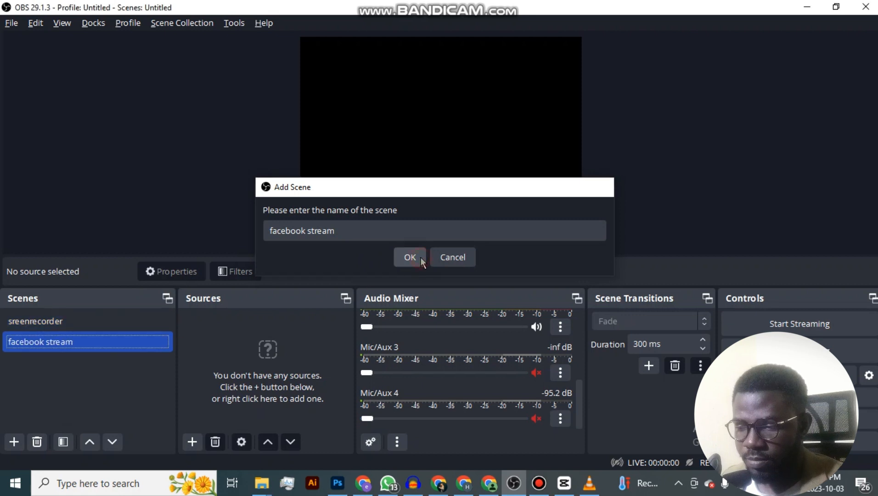
Remove the sreenrecorder scene, keeping only the facebook stream scene.
right_click(82, 318)
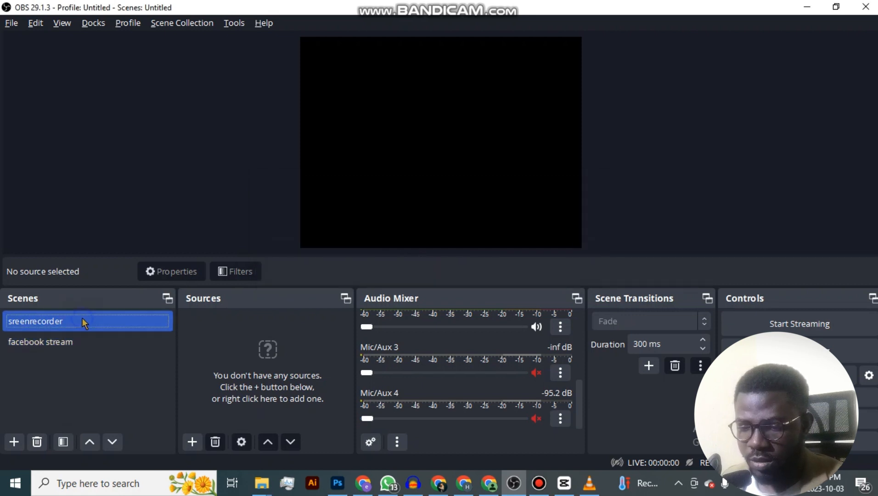
click(147, 129)
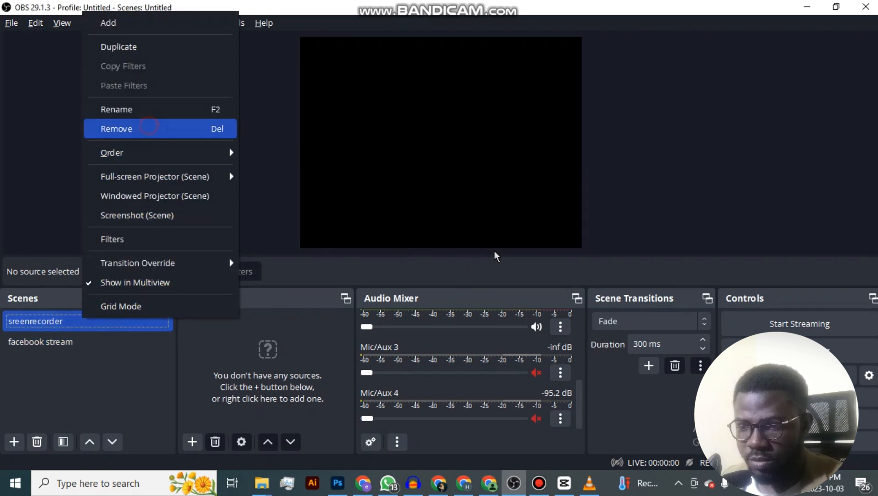
click(493, 252)
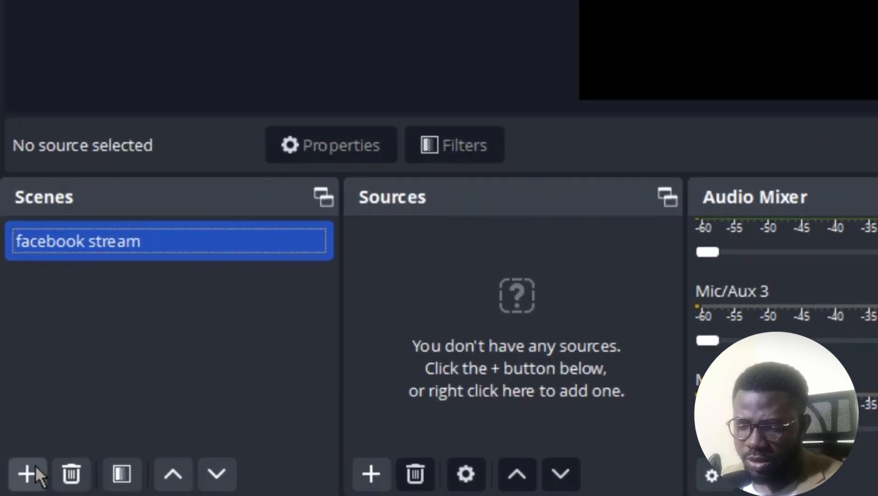
Add a second scene named "lower third".
click(28, 473)
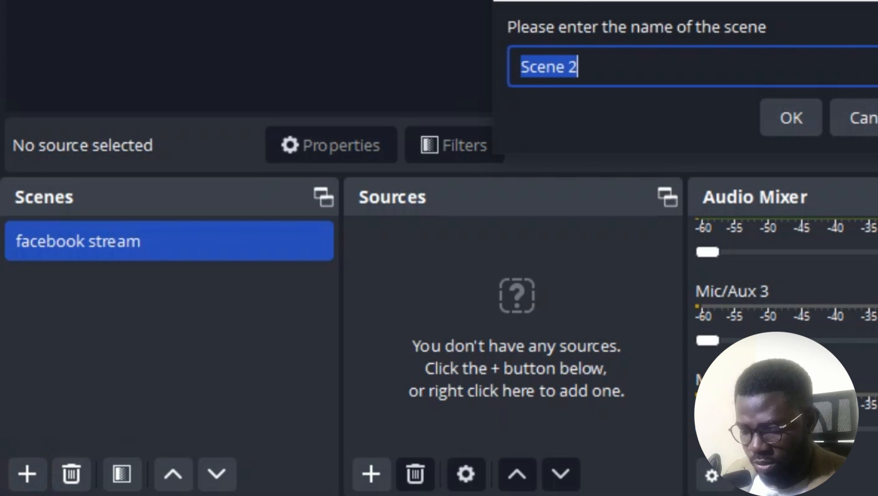
text(lower third)
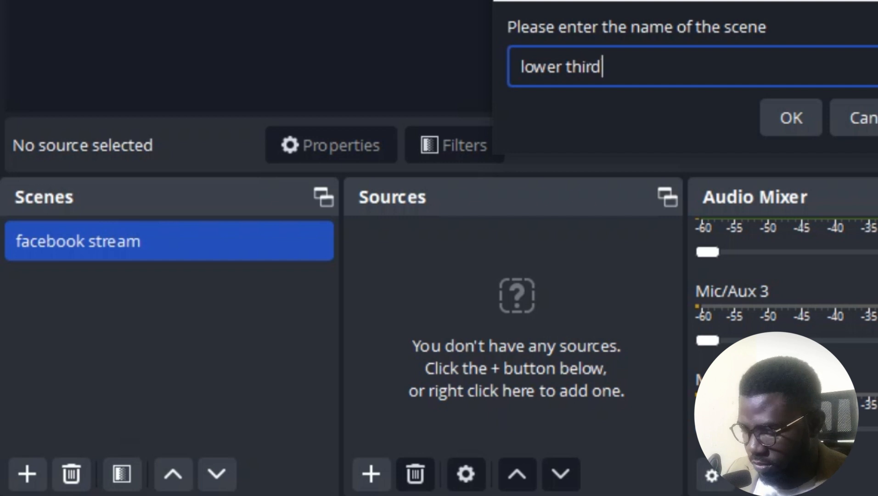
key(Return)
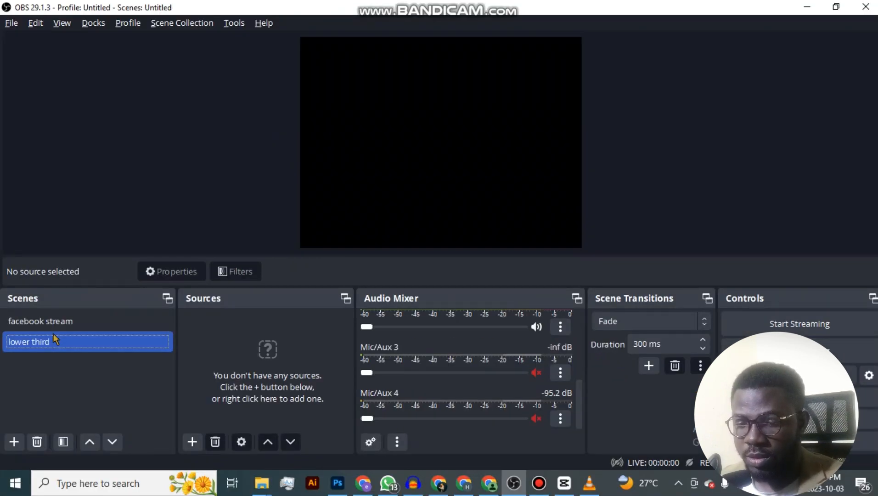
Add a new Colour Source named "blue" to the lower third scene, with the source made visible.
click(89, 323)
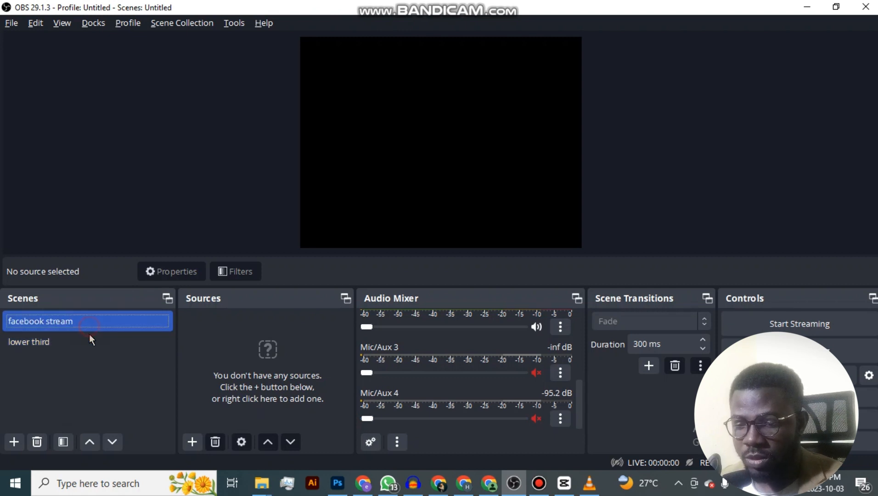
click(89, 338)
click(192, 441)
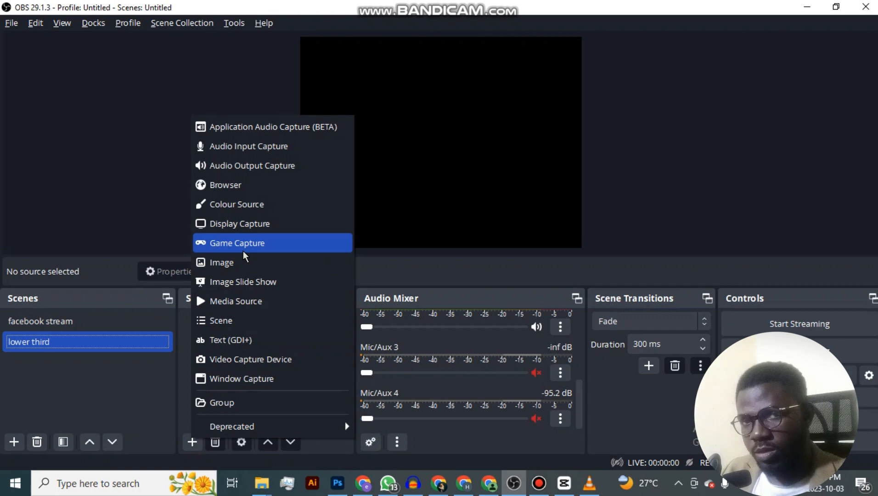
click(272, 206)
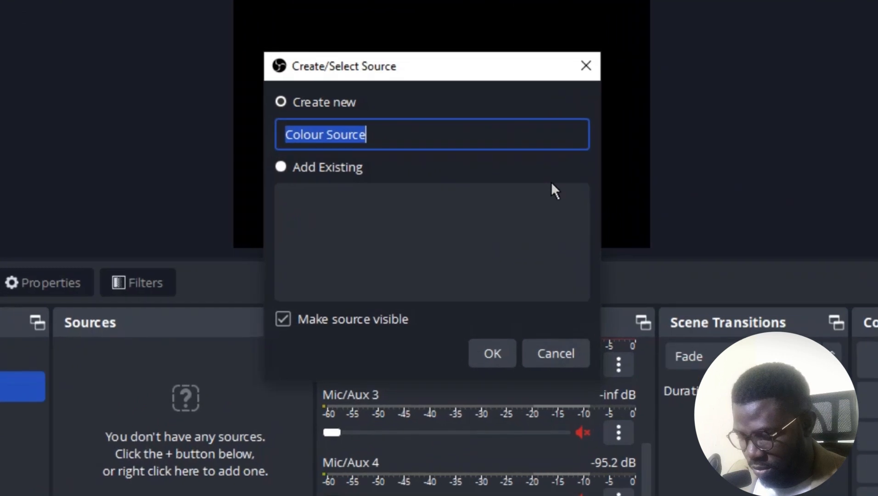
text(blue)
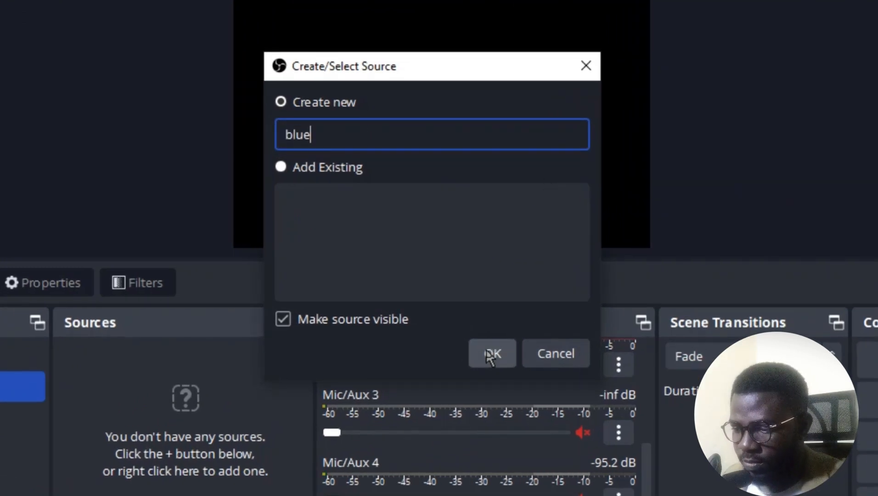
click(489, 354)
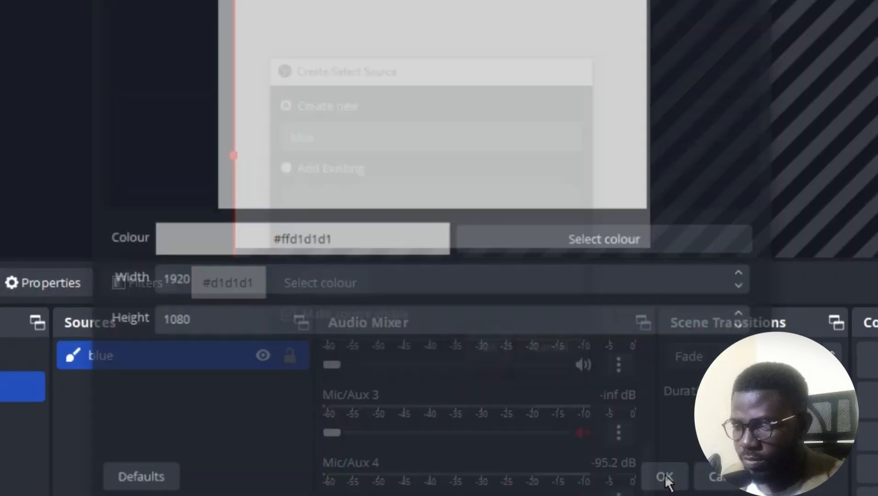
Set the blue source's colour to pure blue (#0000ff) and accept its properties.
click(523, 248)
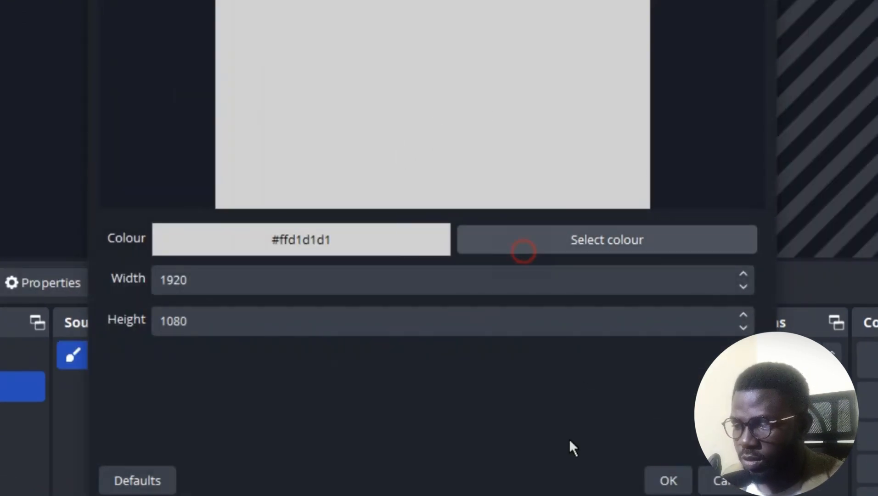
click(193, 69)
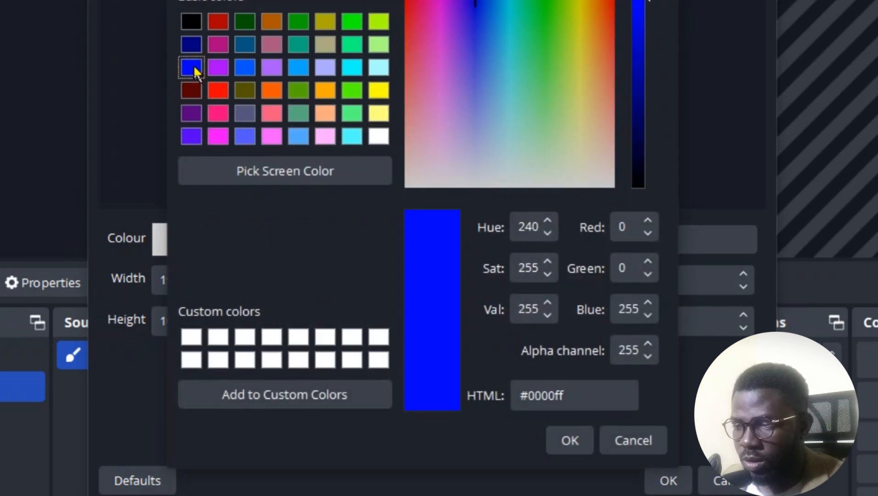
click(194, 41)
click(195, 71)
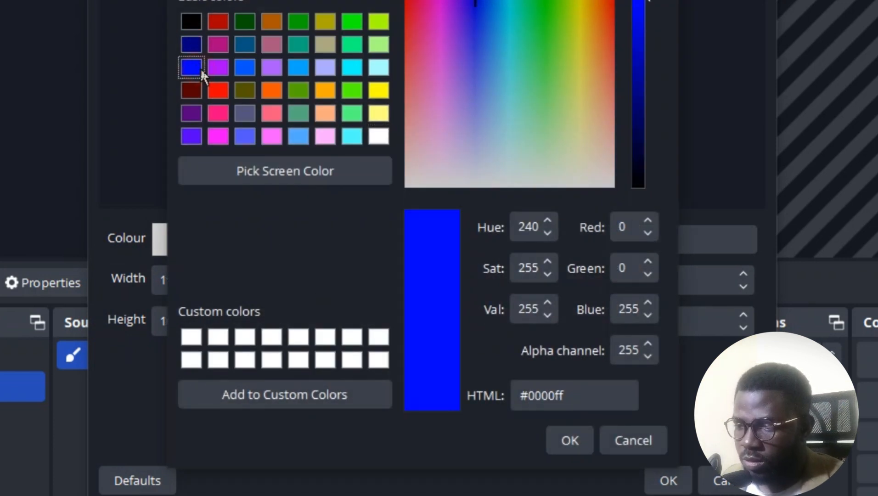
click(569, 440)
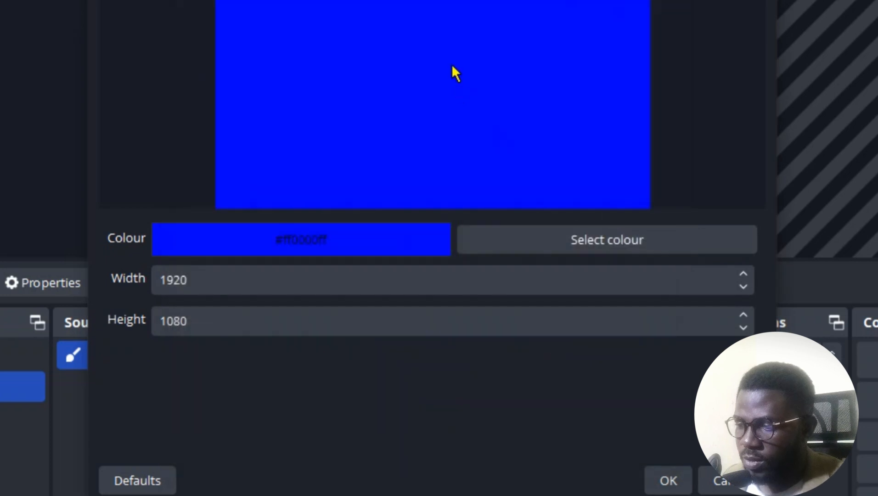
click(451, 61)
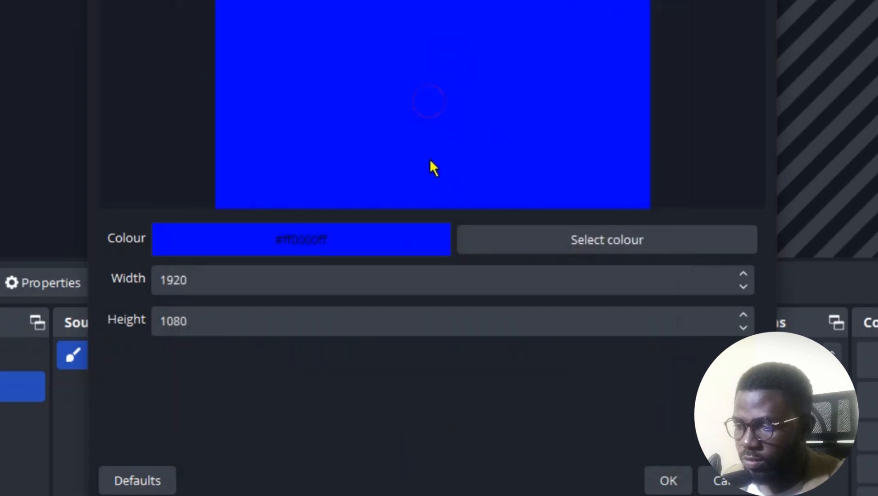
click(662, 481)
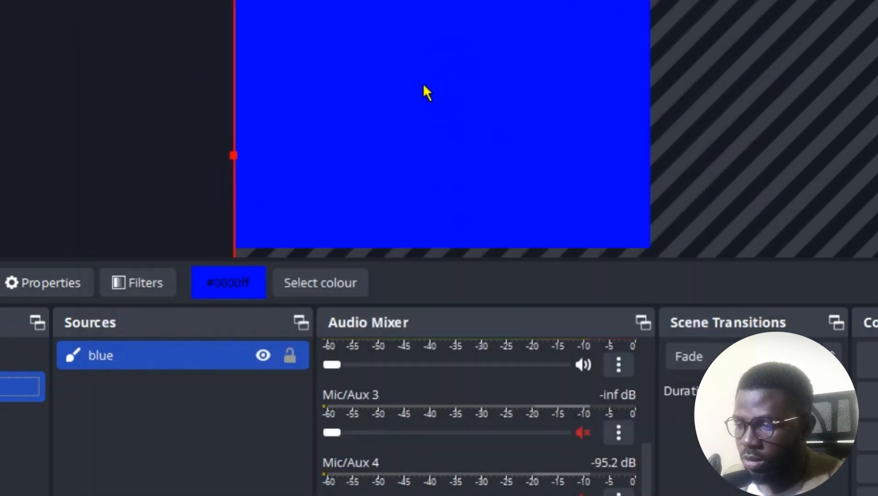
Move the blue rectangle down until only a thin strip covers the lower edge of the canvas, and deselect it.
drag(423, 86, 431, 377)
click(198, 448)
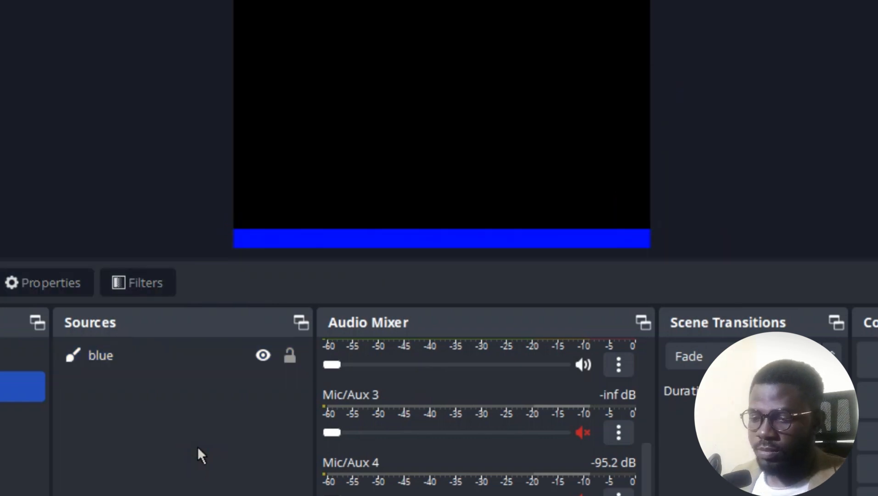
Add a new Text (GDI+) source named "text rolling" to the lower third scene, with the source made visible.
click(77, 495)
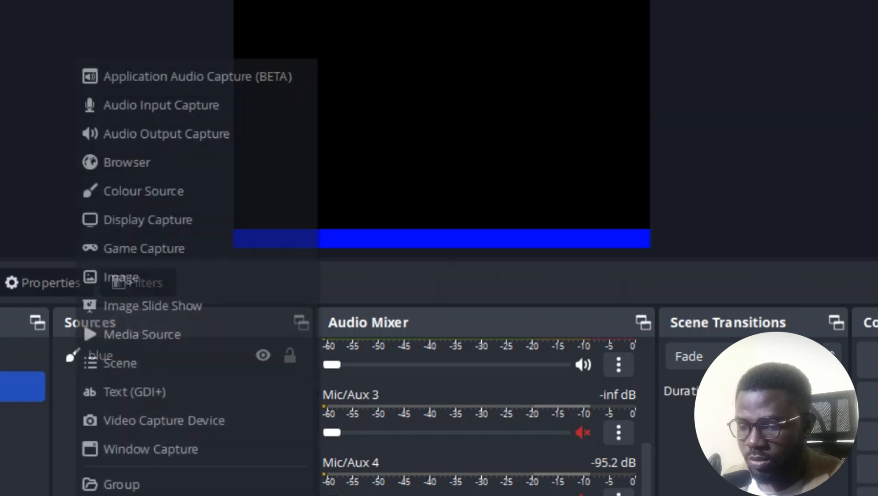
click(164, 393)
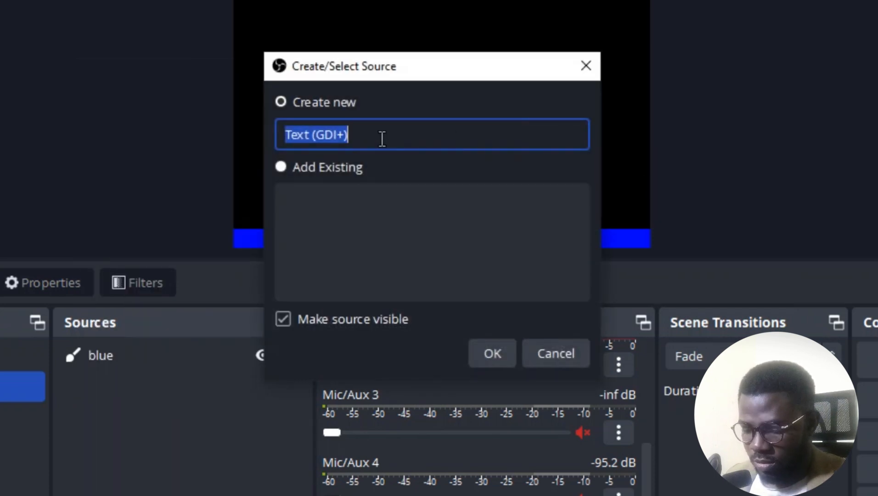
text(text rolling)
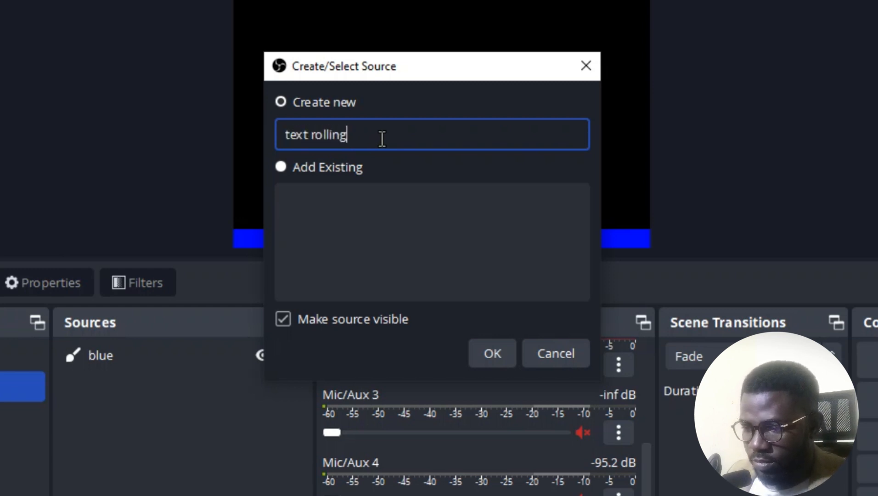
click(477, 348)
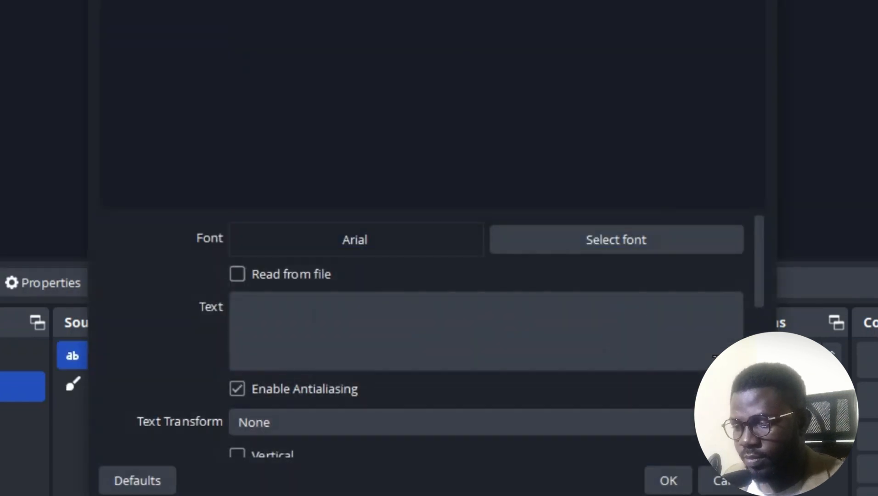
Set the text to "This is a test of my first straming to see how this realy works and i hope it comes out well and very perfect".
click(285, 297)
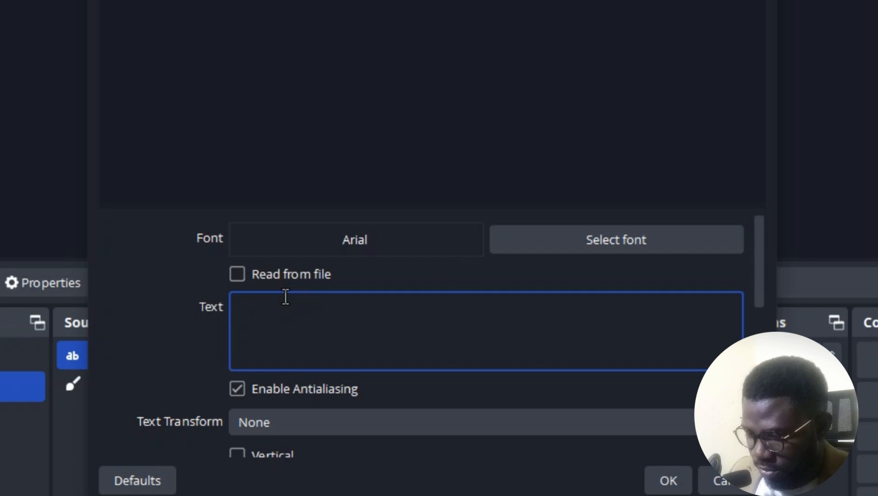
text(This is a test of my first)
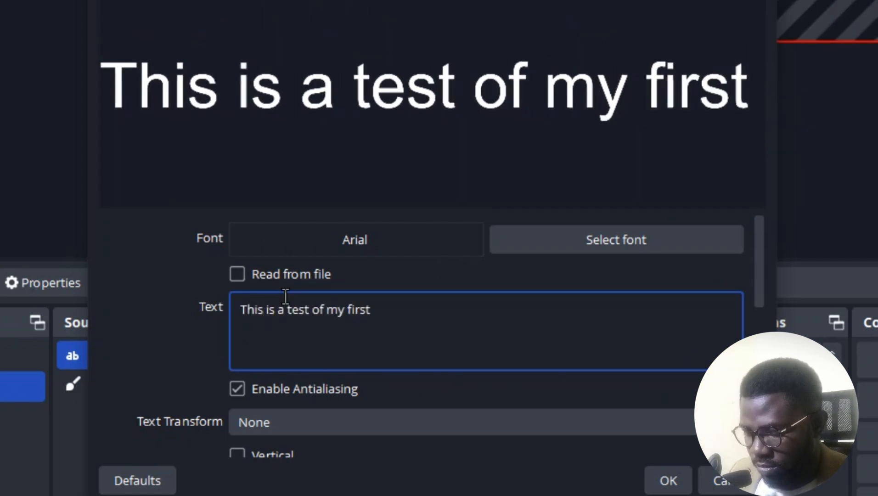
text( straming to see how this realy works and i hope it comes out )
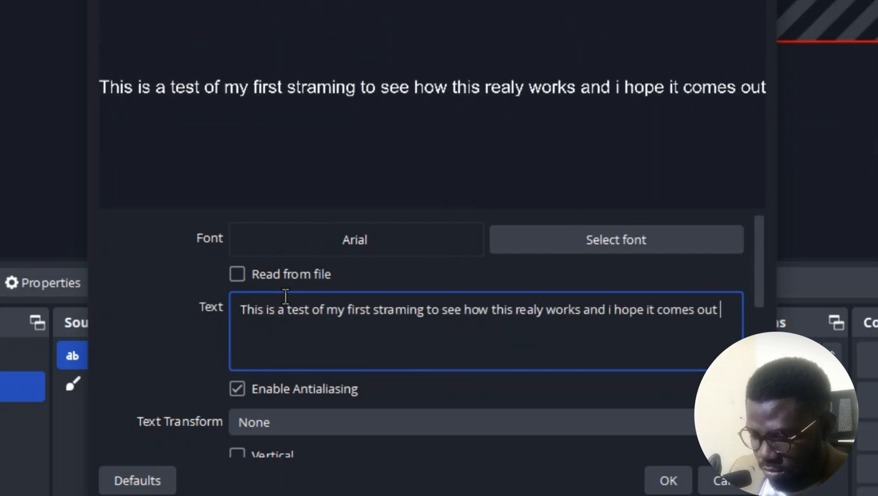
text(well and very perf)
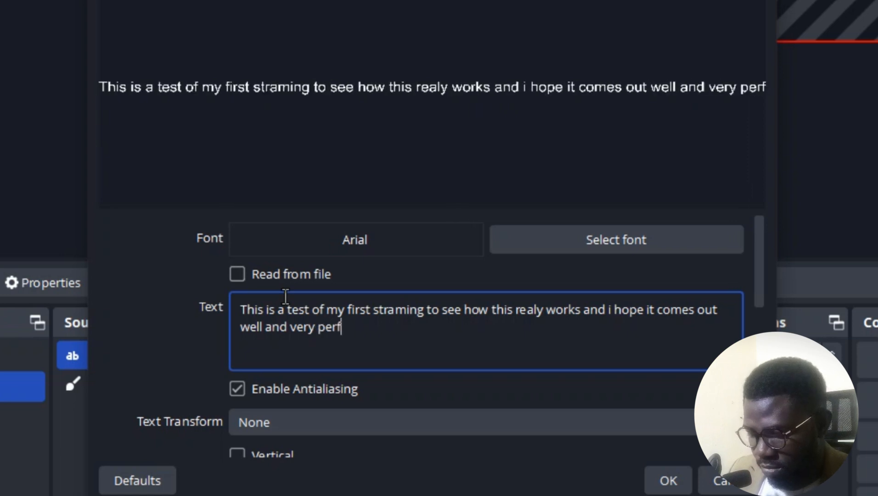
text(ect)
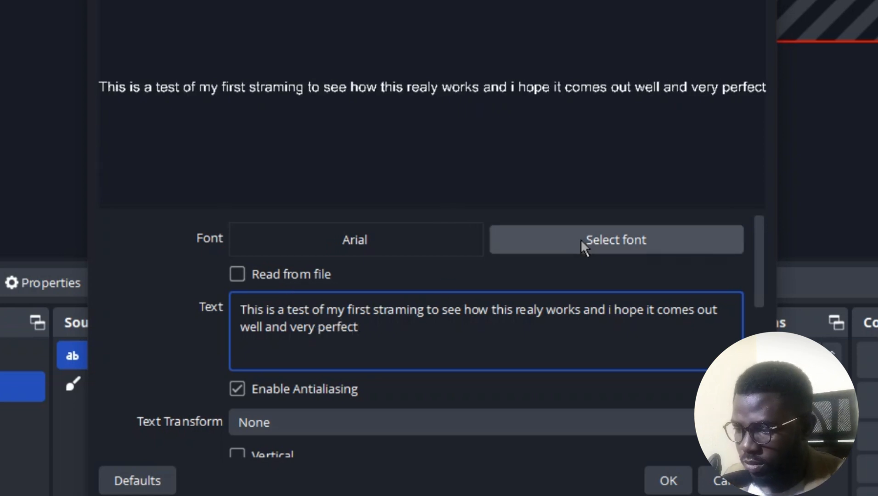
click(657, 478)
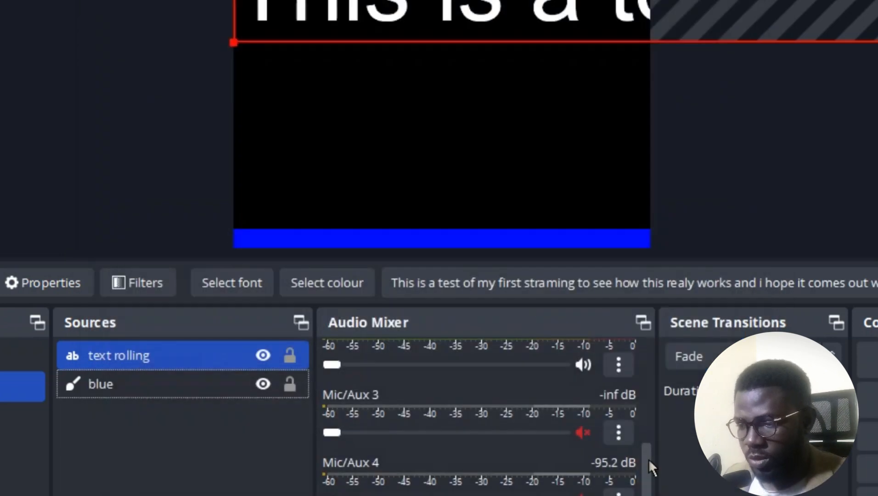
Shrink the rolling text to the blue strip's height, place it on the strip from the canvas edge, nudge it up slightly and deselect it.
drag(504, 20, 562, 115)
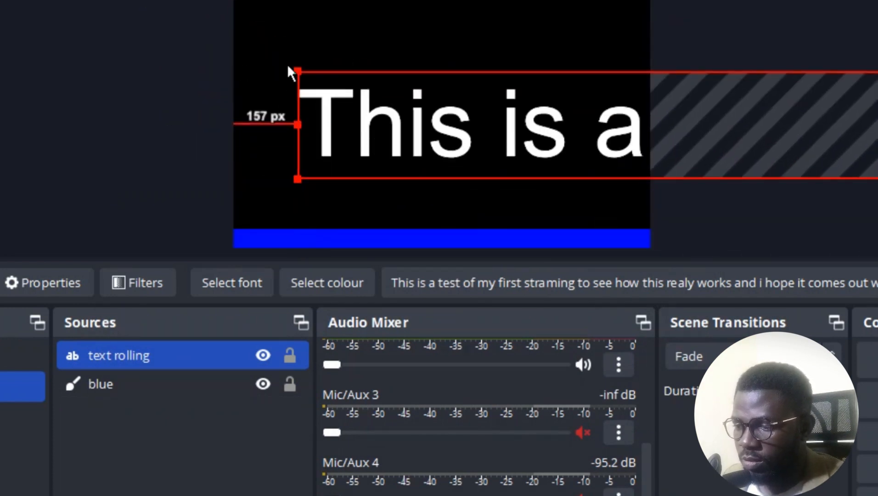
drag(312, 146, 280, 0)
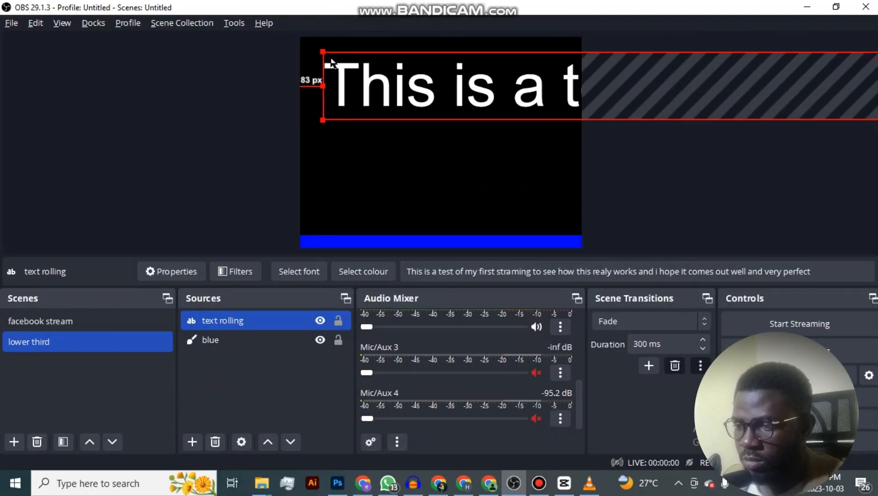
drag(332, 62, 367, 243)
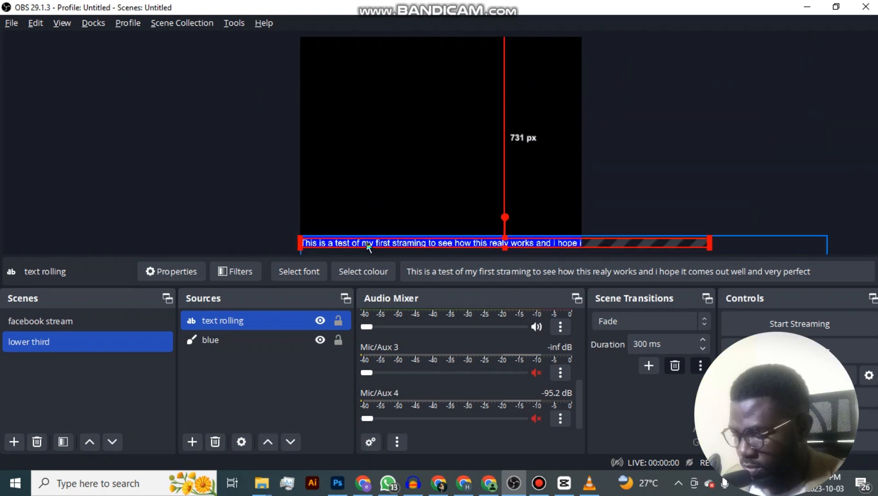
key(Up)
key(Up)
key(Up)
key(Up)
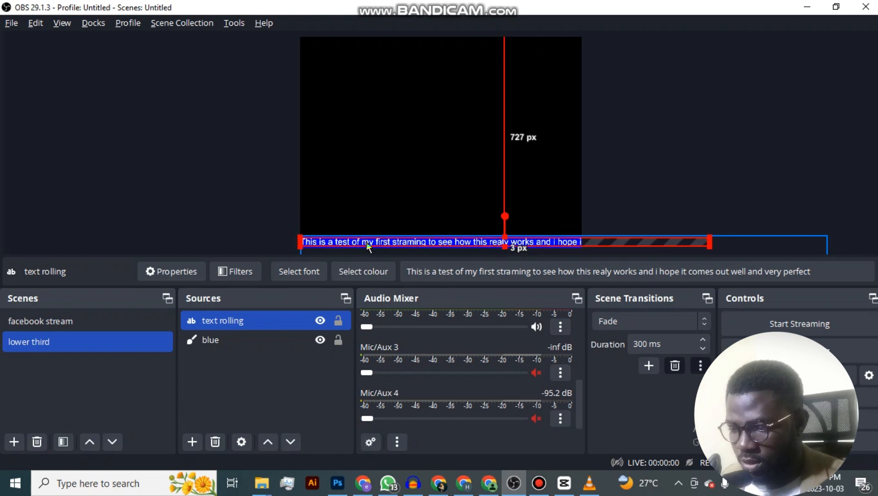
click(281, 371)
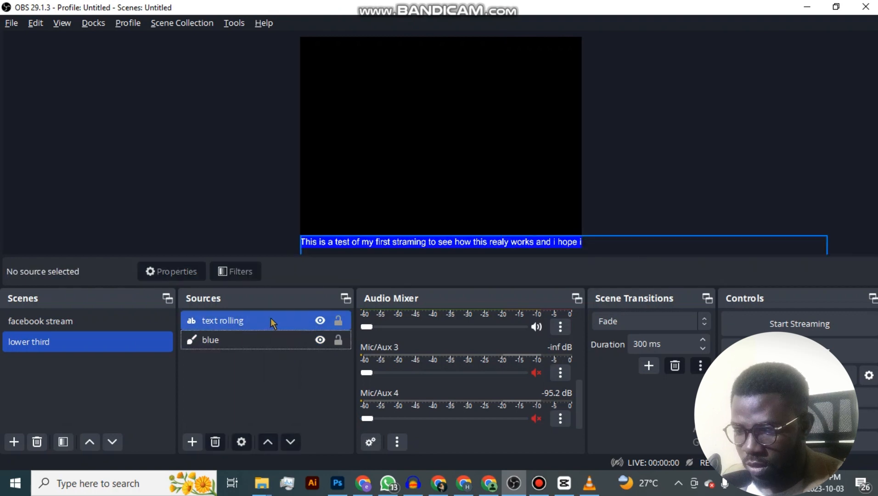
Add a Scroll effect filter to the text rolling source, keeping the filter name "Scroll".
click(273, 322)
right_click(273, 321)
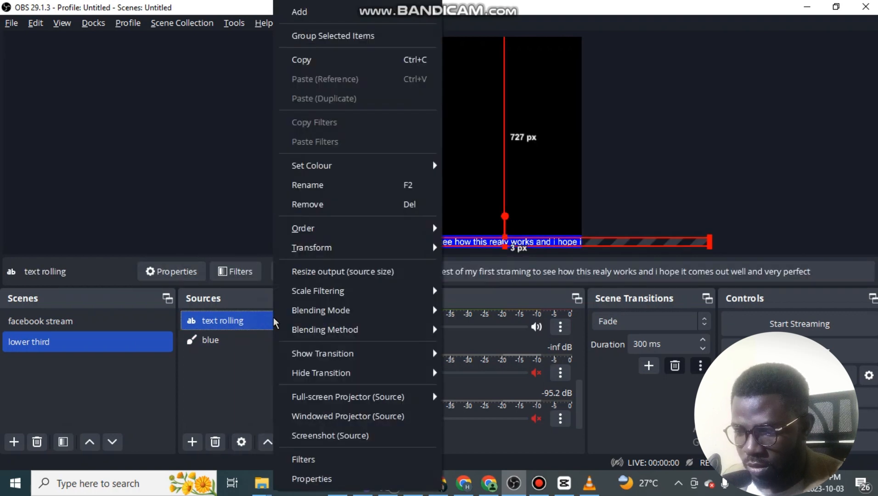
click(334, 460)
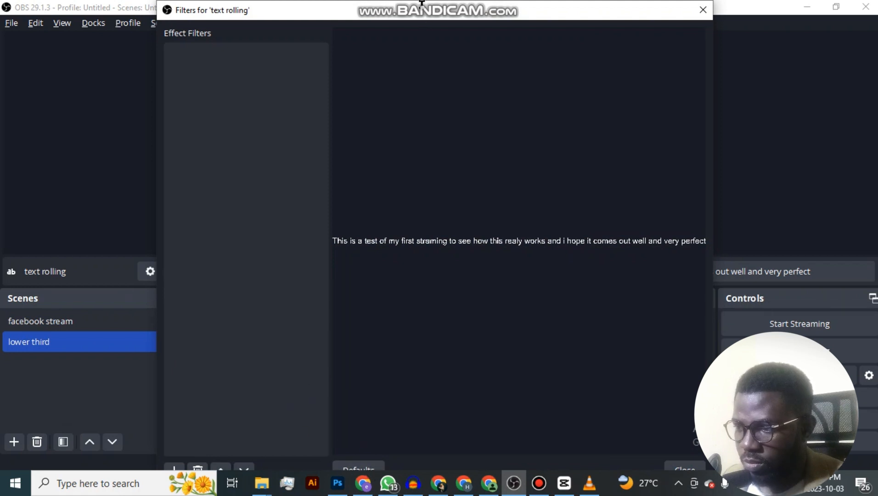
mouse_move(423, 43)
mouse_down()
mouse_move(420, 71)
mouse_move(428, 17)
mouse_move(427, 32)
mouse_up()
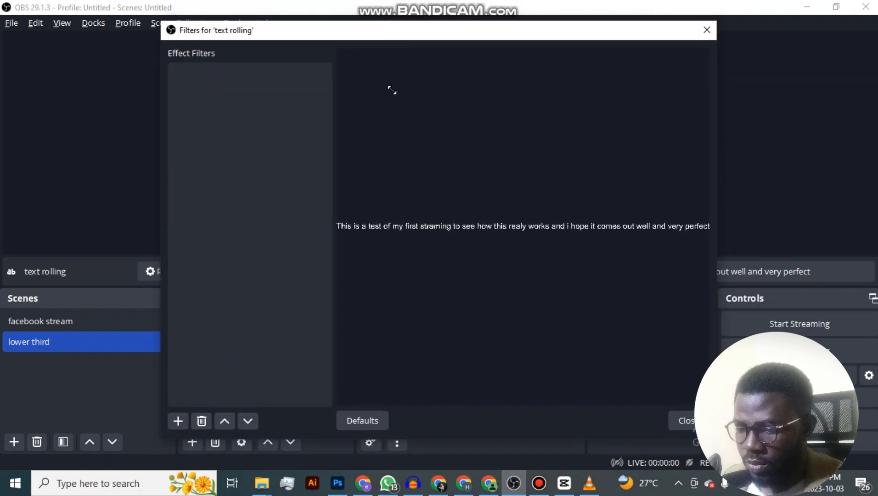
click(187, 419)
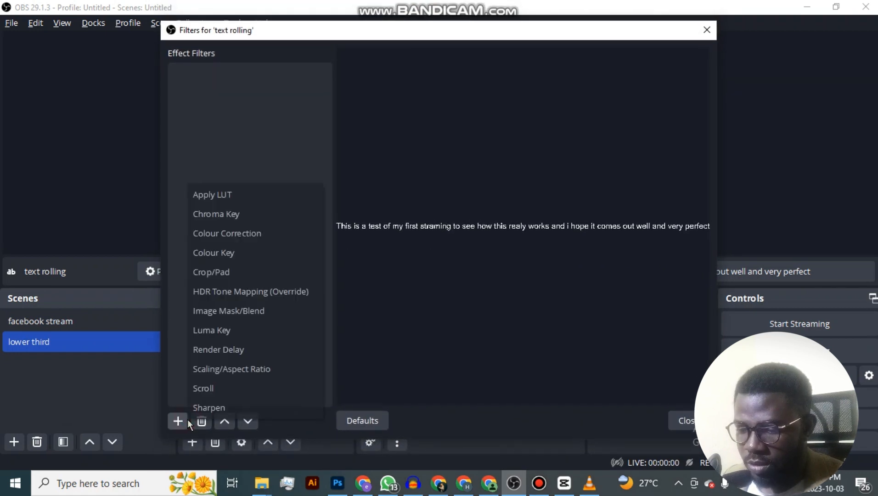
click(215, 394)
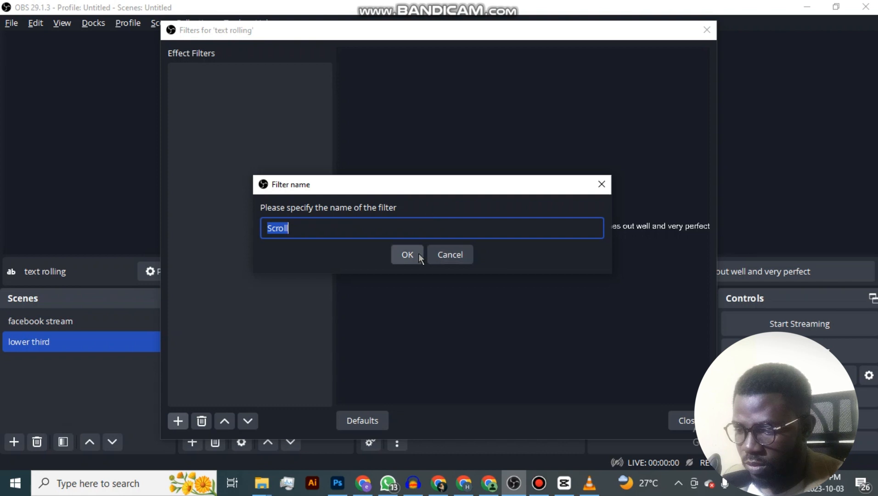
click(418, 254)
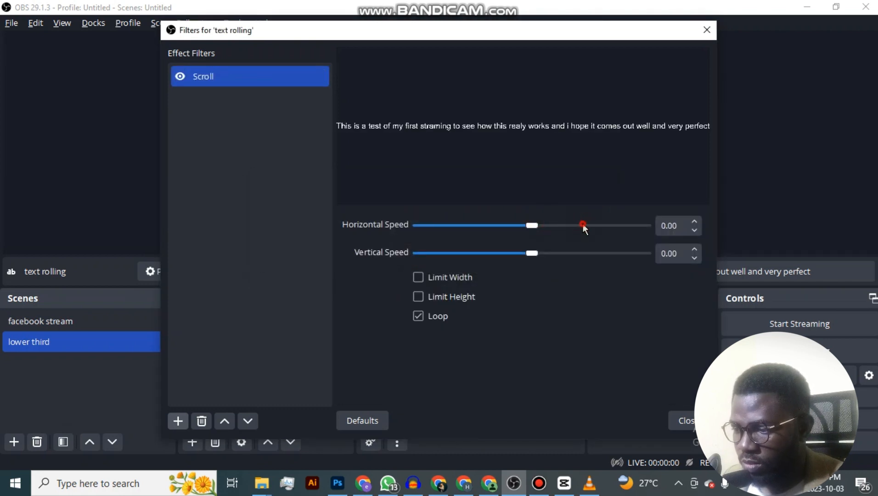
Set the Scroll filter's horizontal speed to 323, then close the filters and deselect the text.
drag(595, 226, 603, 225)
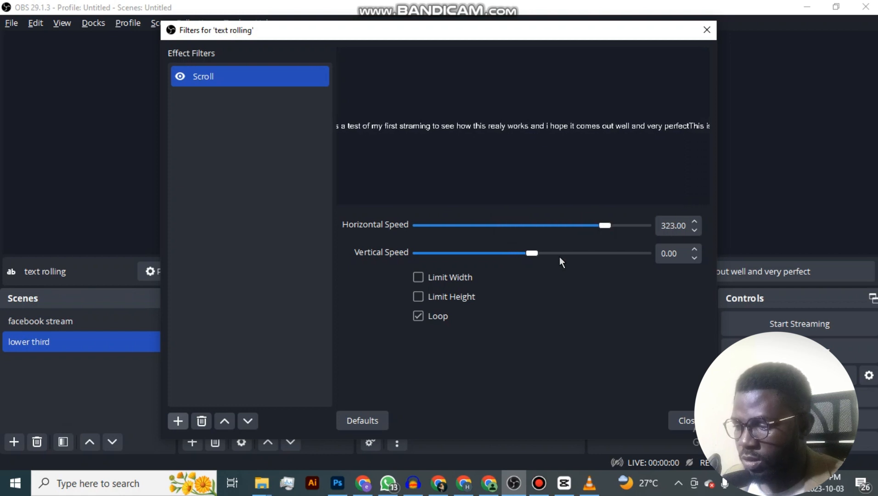
click(683, 420)
click(606, 125)
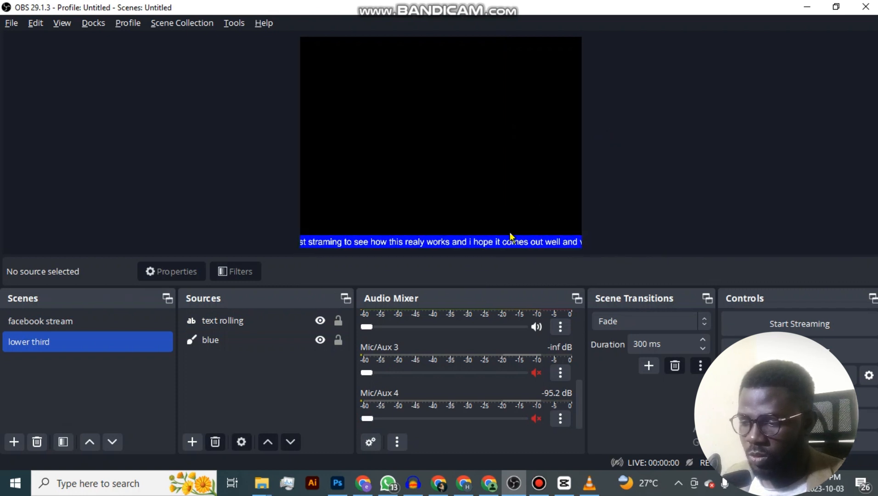
Add a new Media Source named "my vid1" to the facebook stream scene, with the source made visible.
click(110, 325)
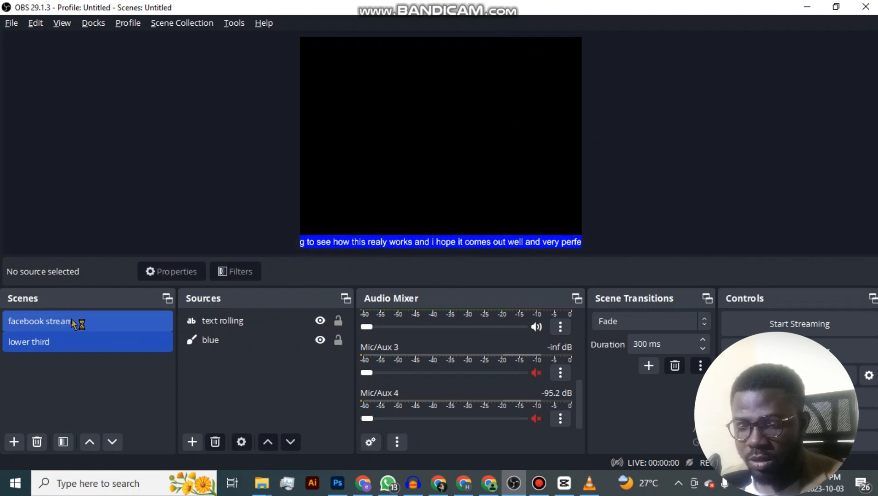
click(100, 321)
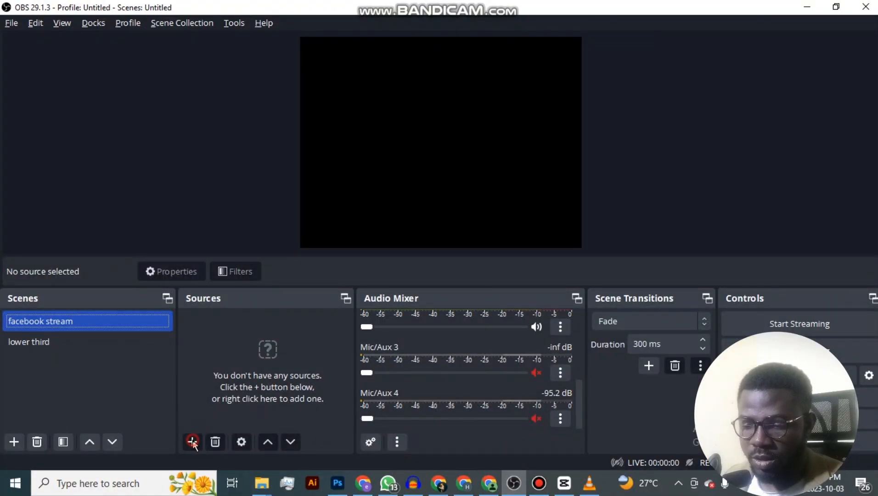
click(192, 442)
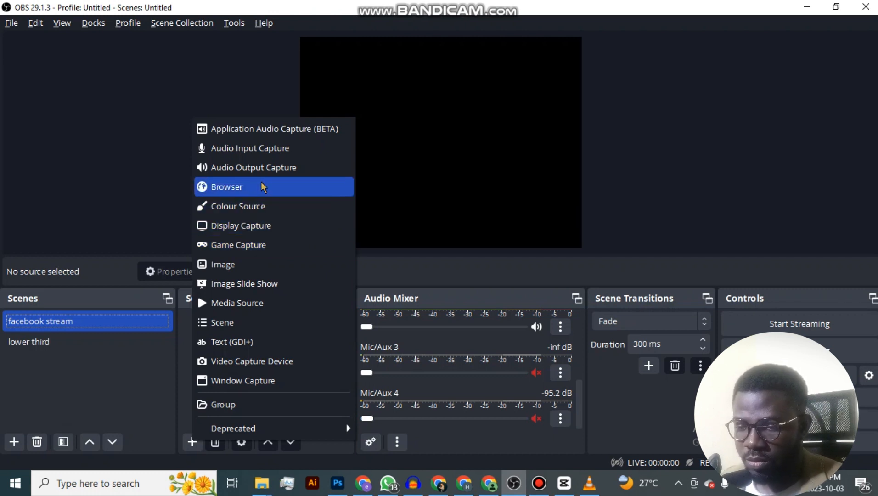
click(270, 298)
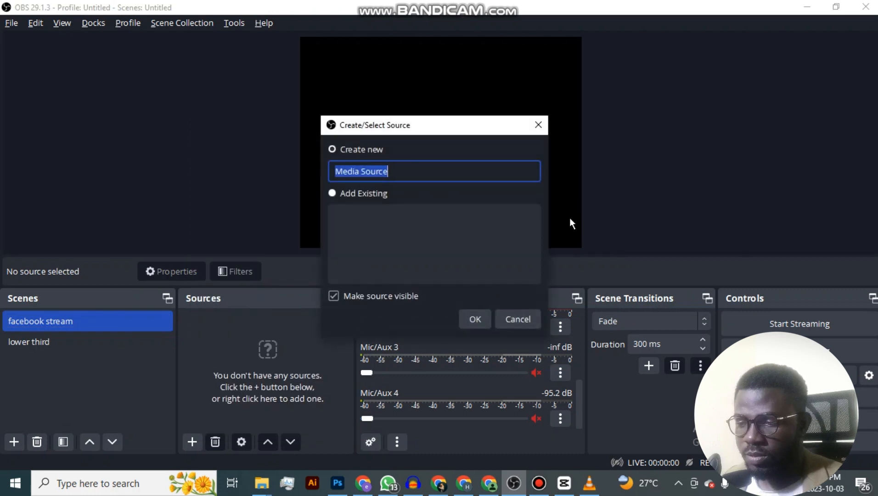
text(m)
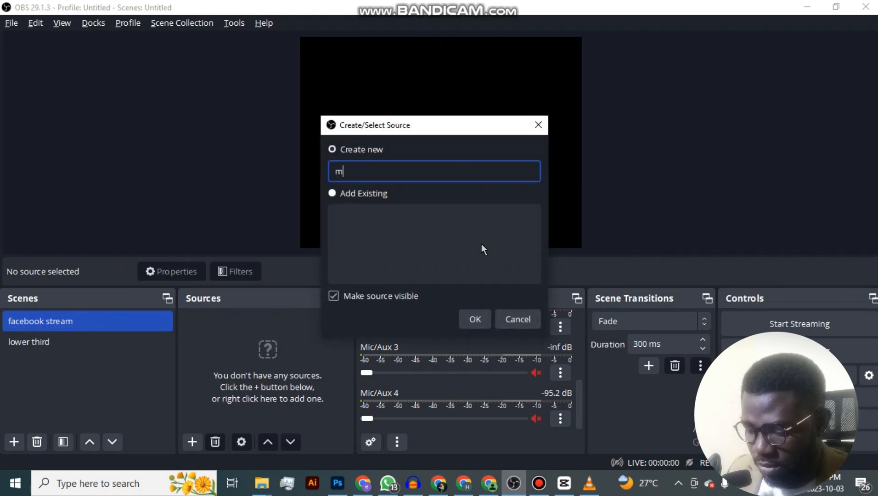
text(y vid1)
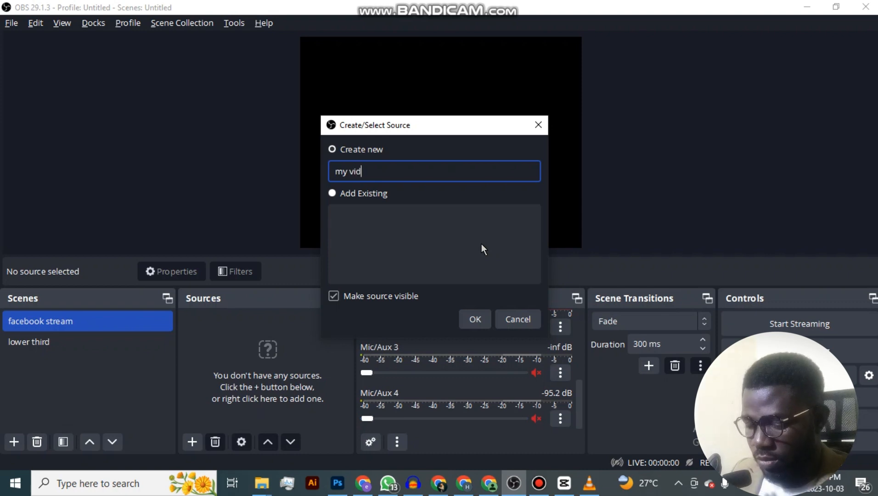
click(485, 319)
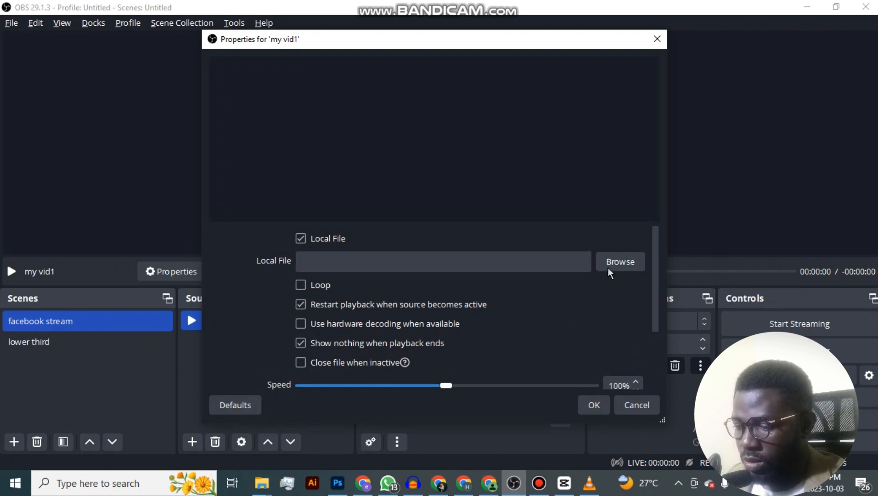
Load the local file com.mp4 into the my vid1 source, enable looping and accept its properties.
click(635, 261)
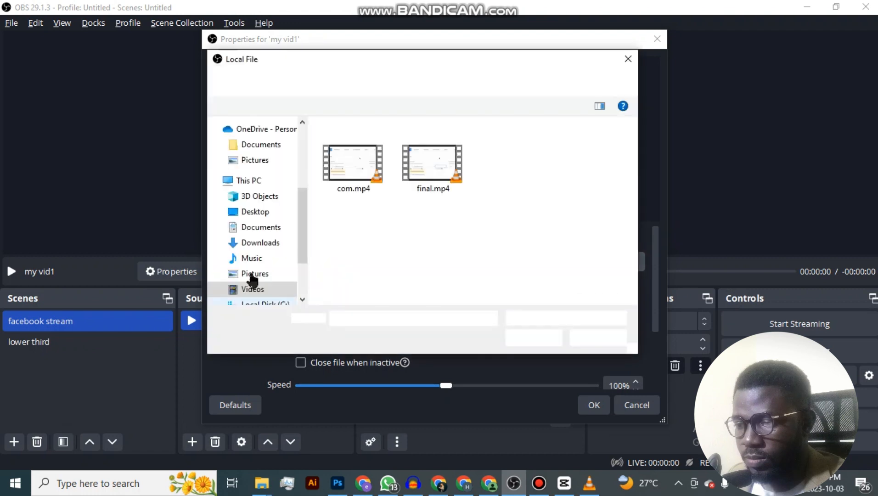
double_click(356, 164)
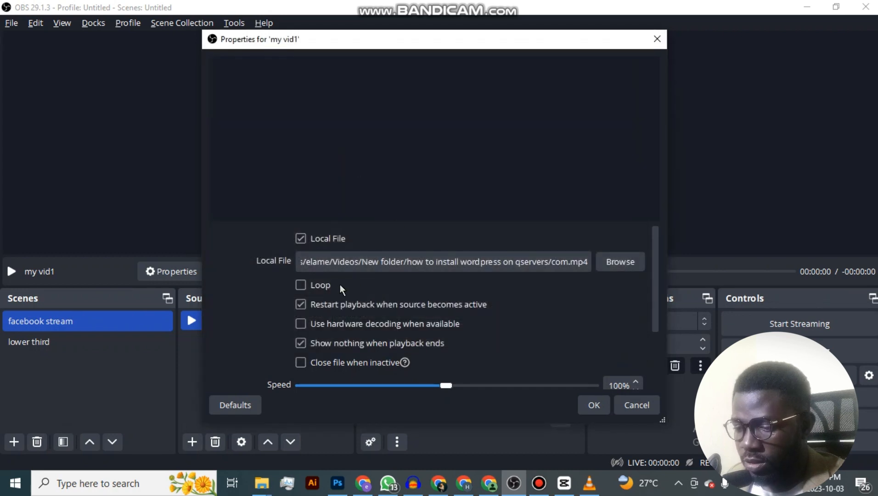
click(301, 285)
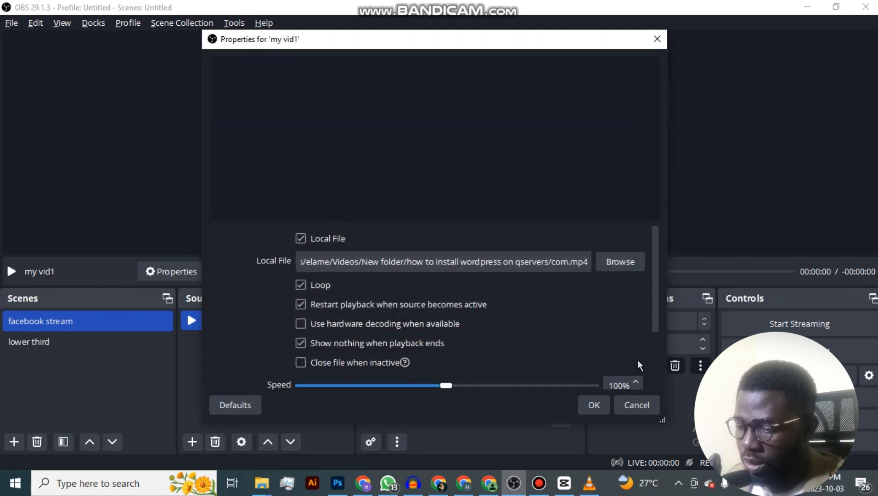
click(594, 406)
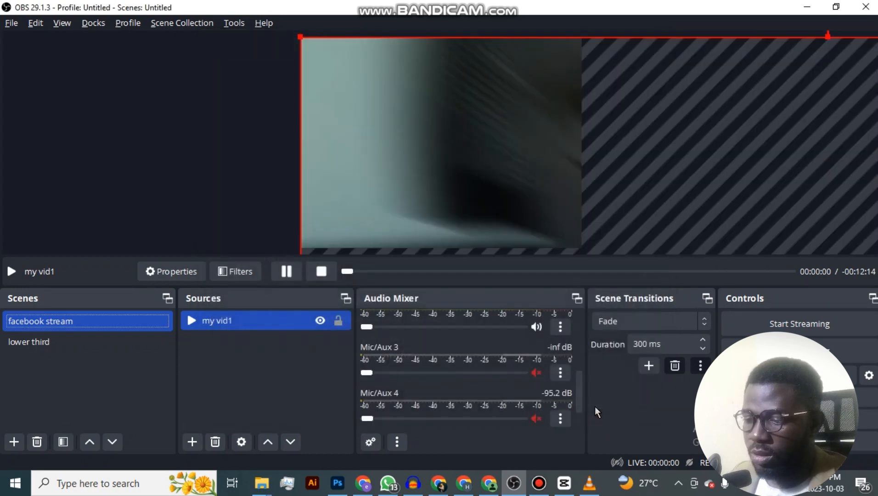
Fit the my vid1 video to the screen in the facebook stream scene, leaving it deselected.
drag(381, 138, 441, 107)
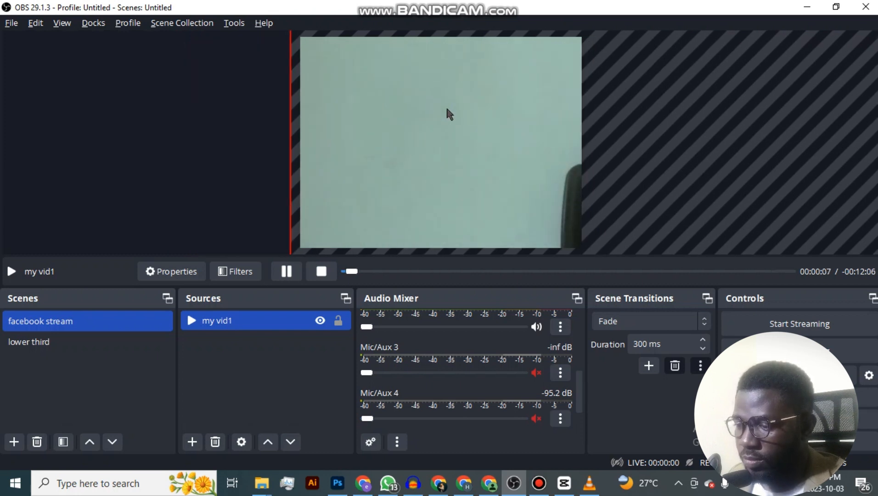
right_click(447, 110)
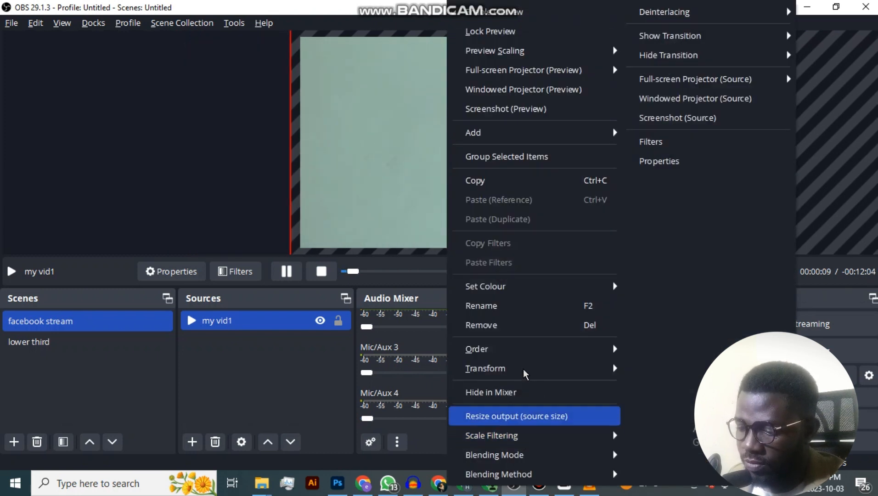
mouse_move(526, 373)
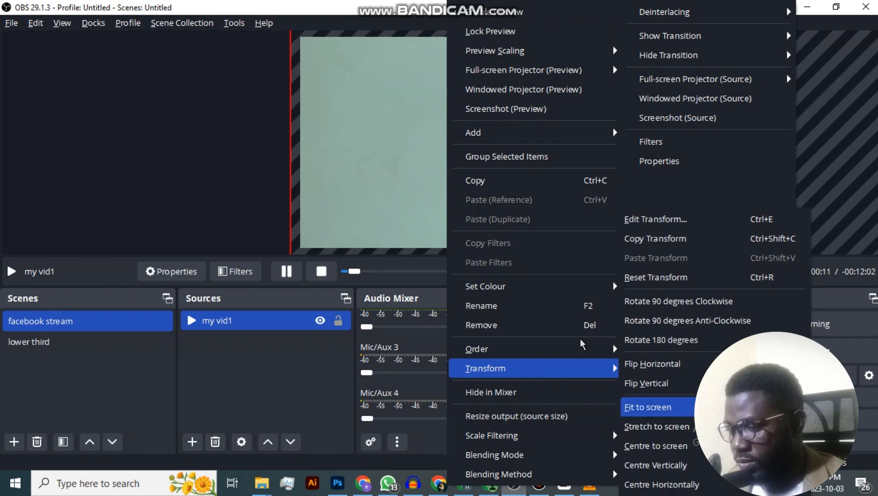
click(668, 408)
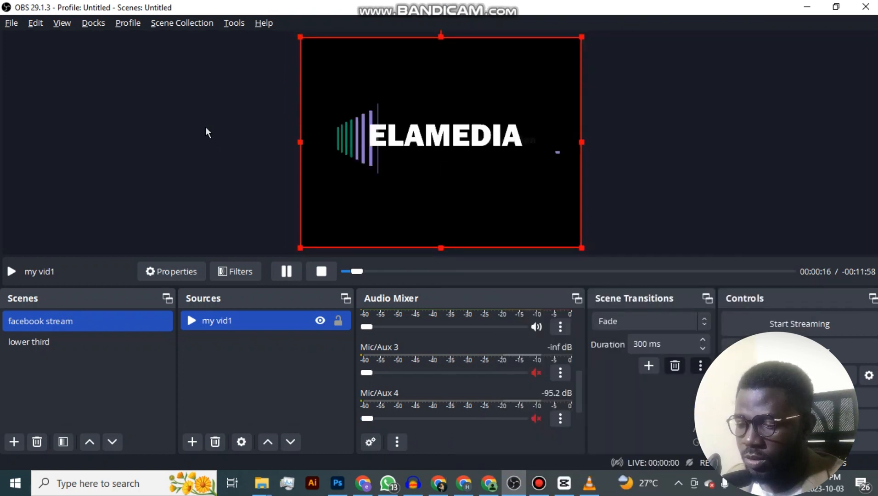
click(238, 130)
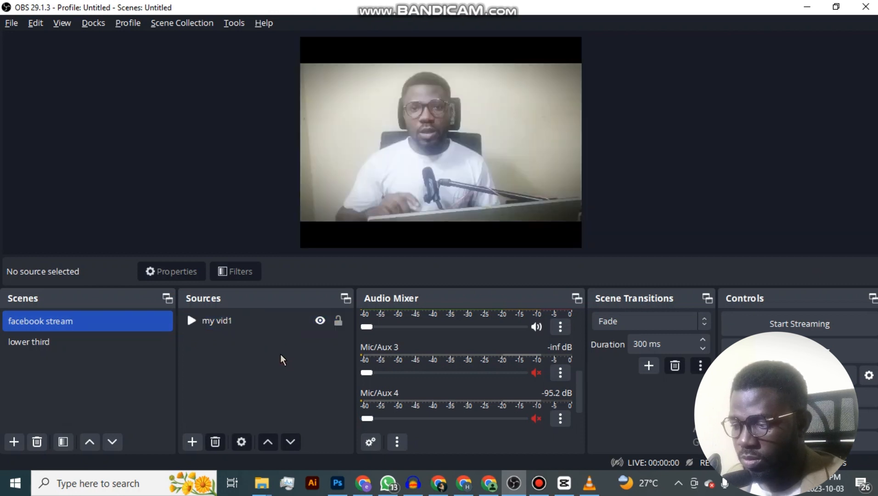
Add the existing lower third scene as a visible source in the facebook stream scene.
click(107, 336)
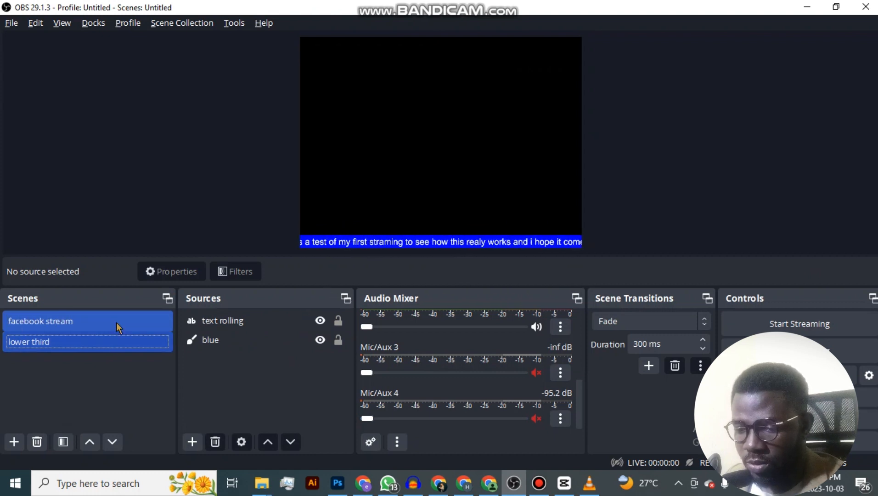
click(22, 324)
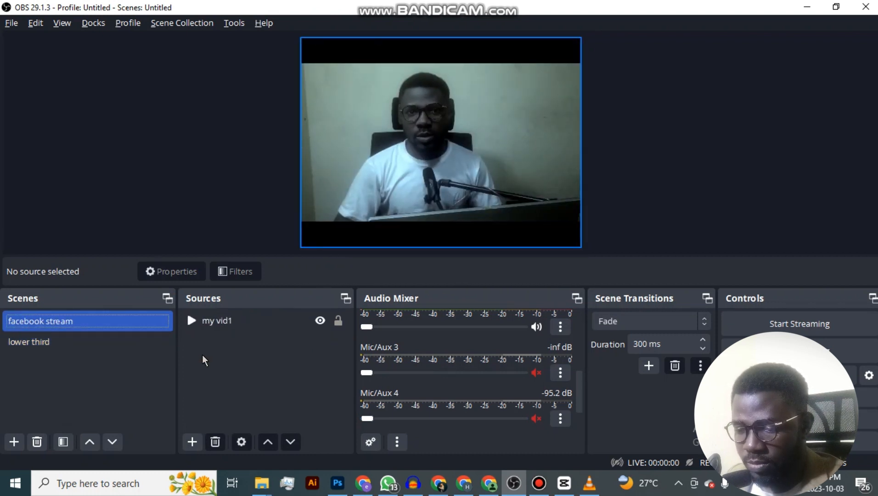
click(192, 444)
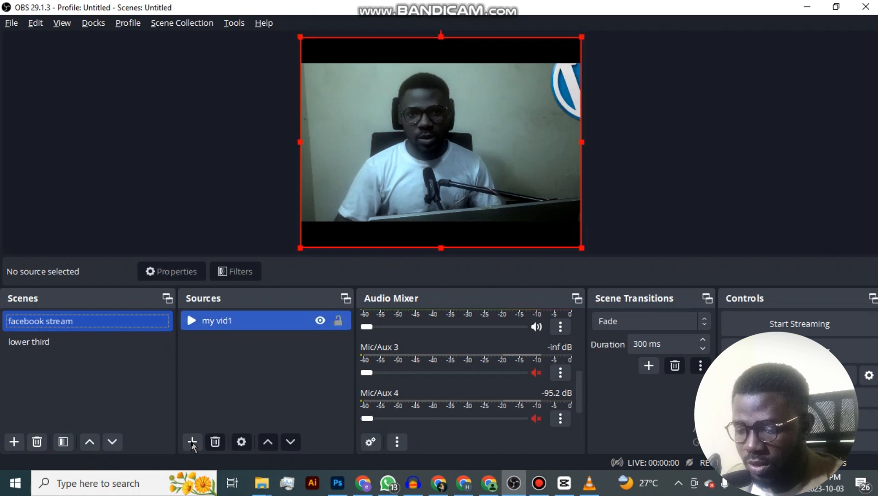
click(192, 442)
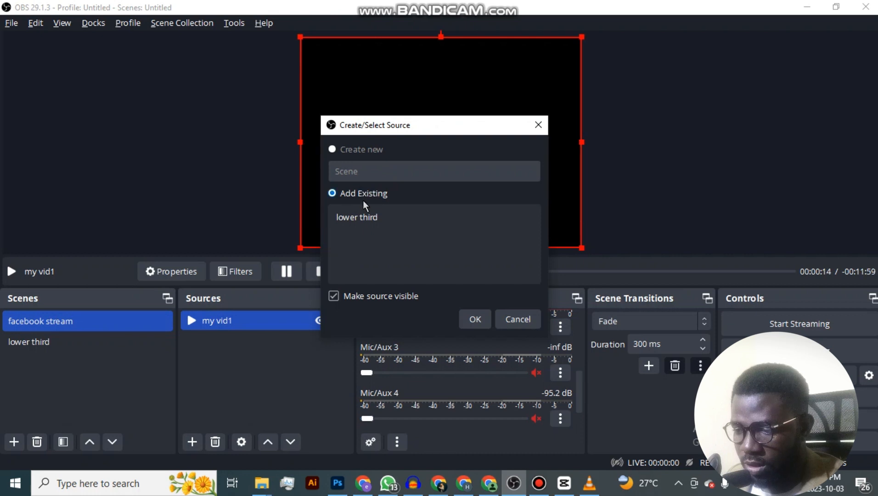
click(370, 220)
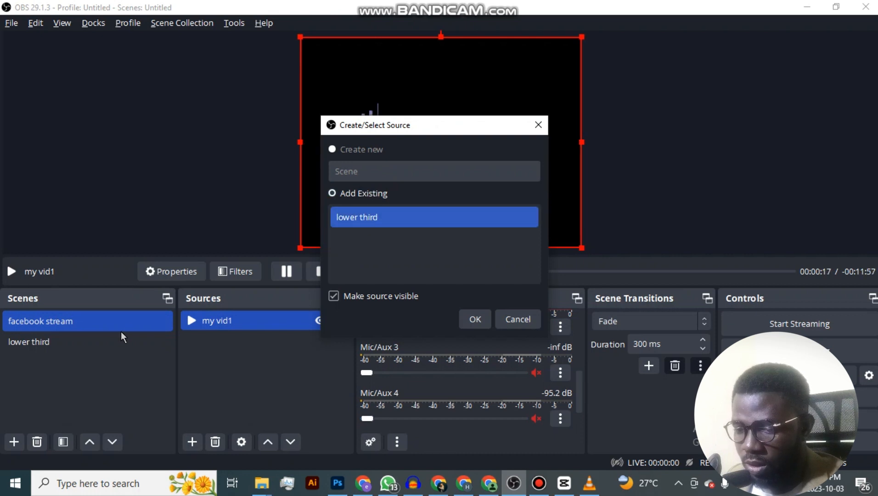
click(398, 218)
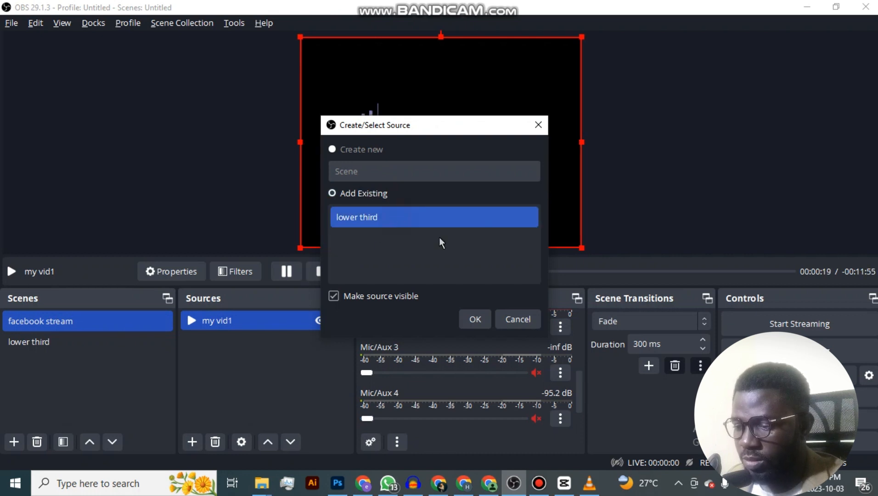
click(476, 319)
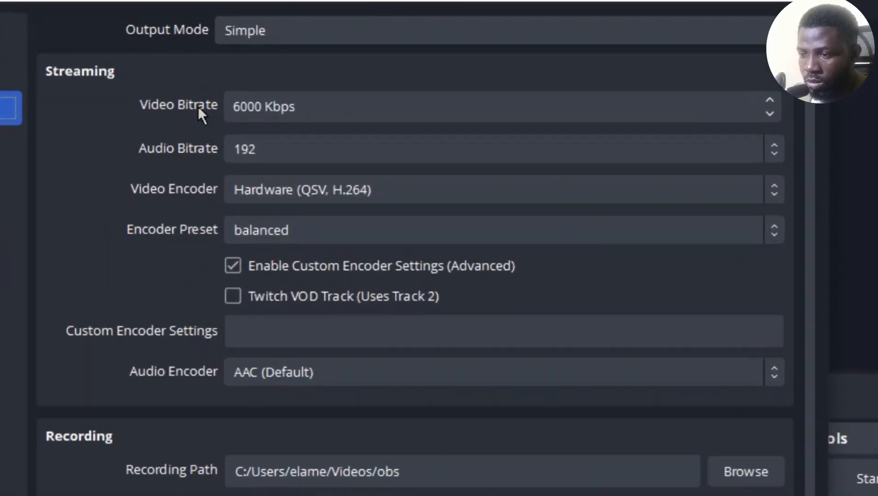
Keep streaming output at 6000 Kbps video, 192 audio, Hardware (QSV, H.264) and AAC encoders, with video at 1920x1080 and 60 FPS.
click(198, 107)
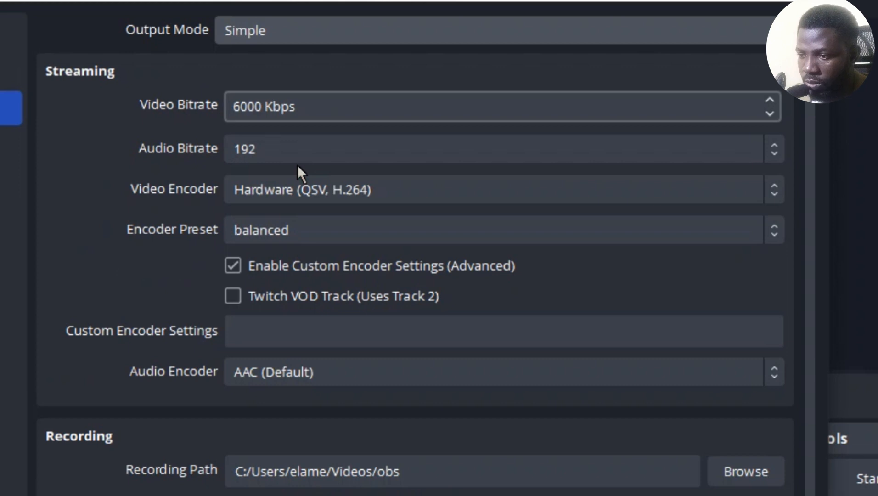
click(310, 155)
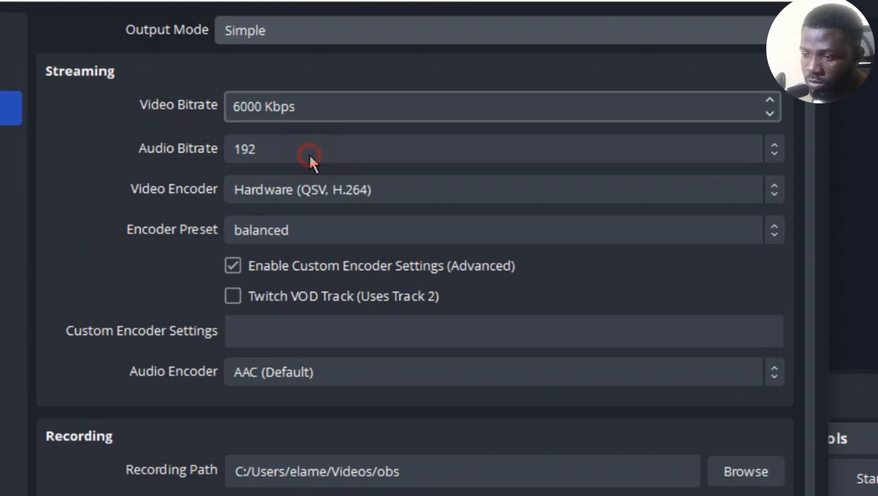
click(309, 154)
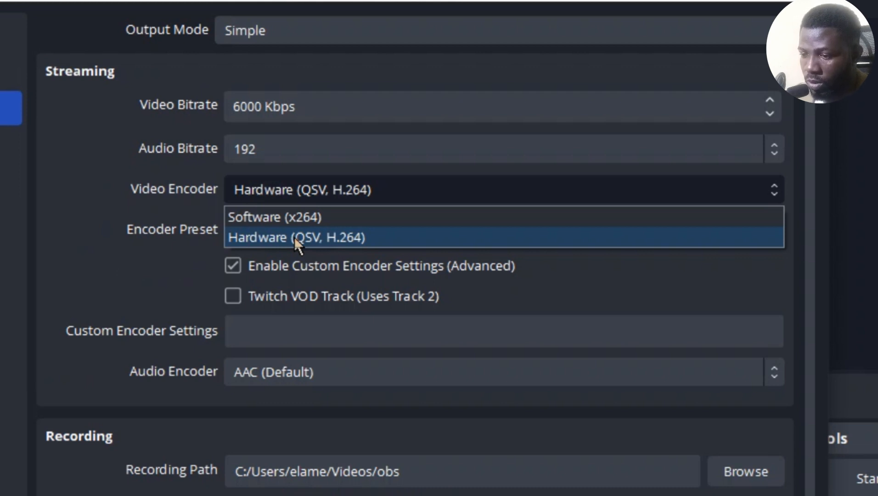
click(367, 372)
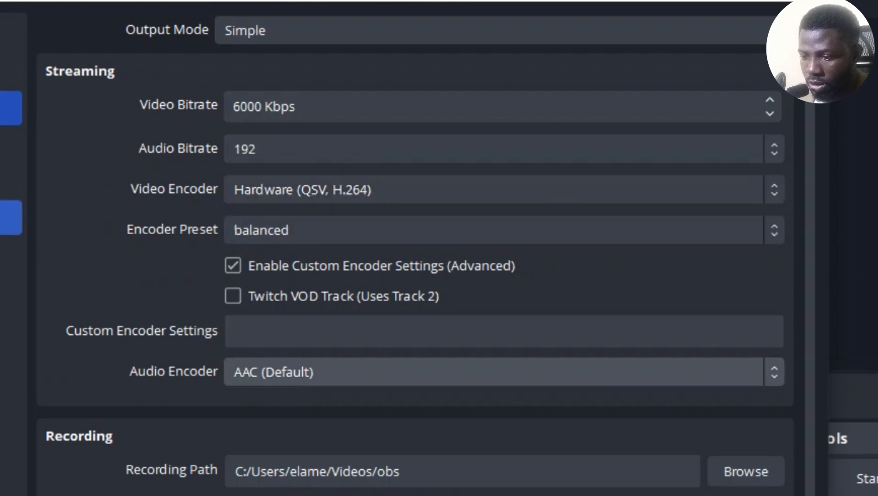
click(8, 181)
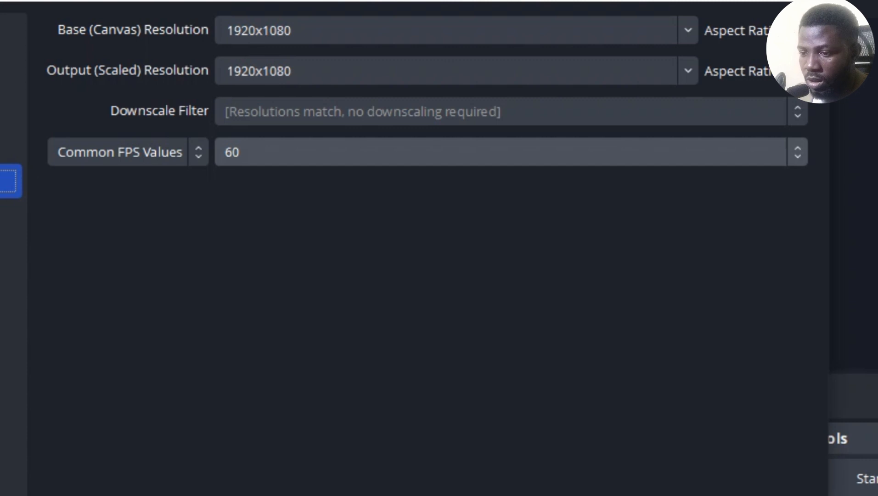
click(242, 153)
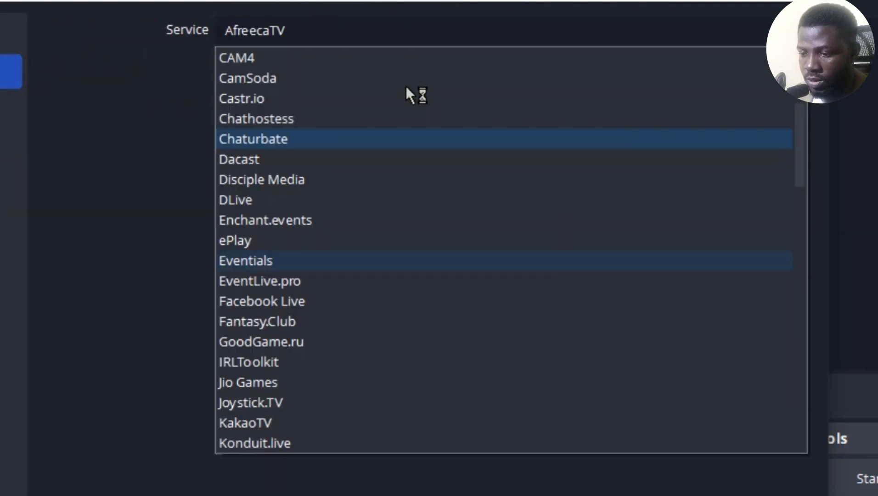
Choose Facebook Live as the streaming service with the Default server, and make the empty stream key field ready for entry.
scroll(405, 87, down, 4)
click(153, 144)
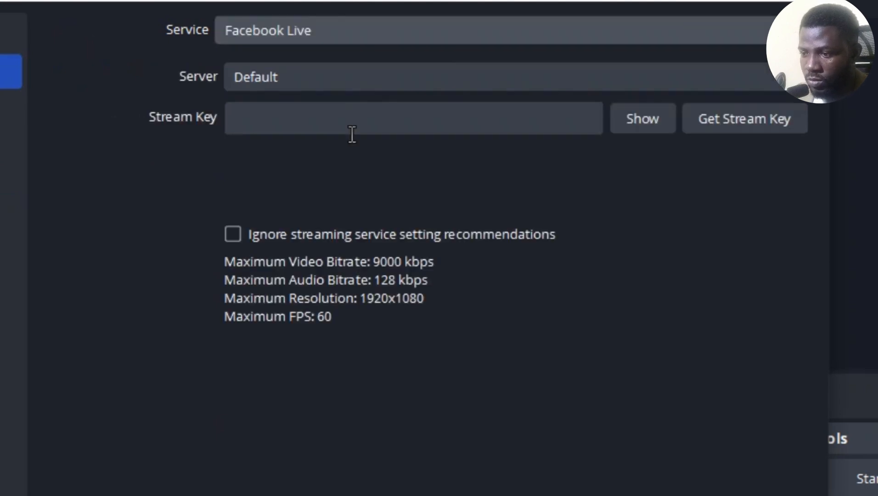
click(352, 134)
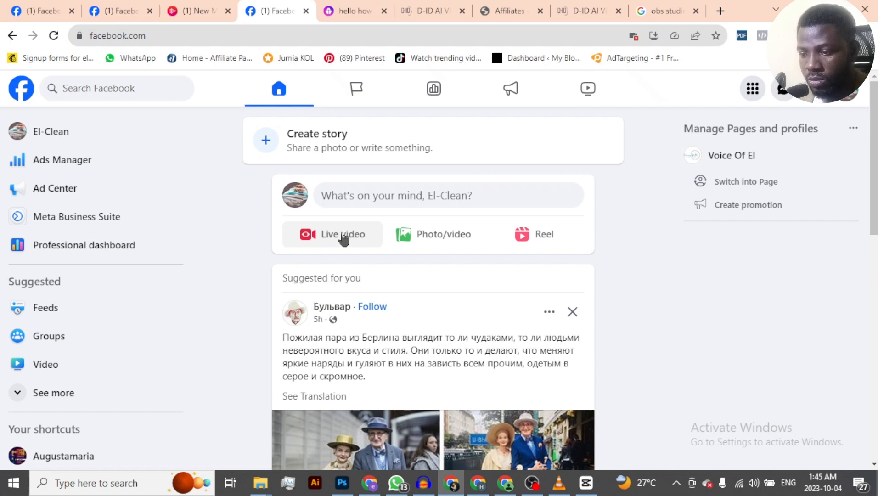
On Facebook in the browser, create a new live video with the Go live option and dismiss the event tip.
click(344, 237)
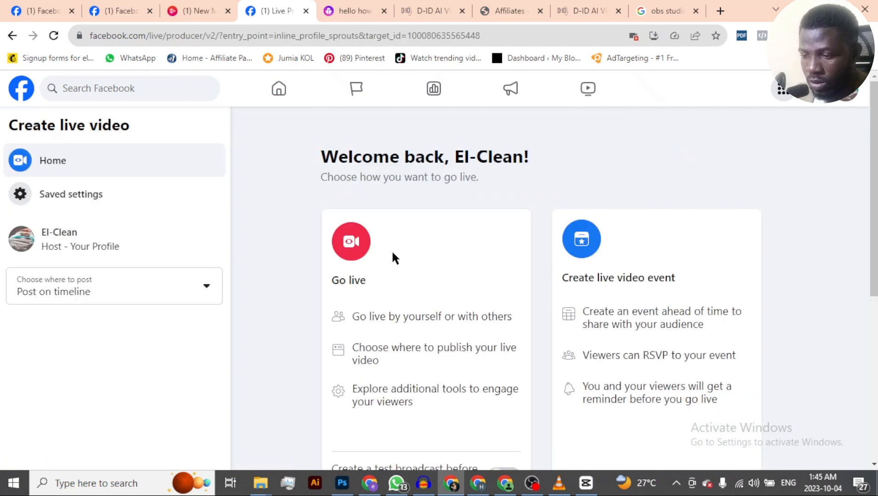
scroll(392, 250, down, 5)
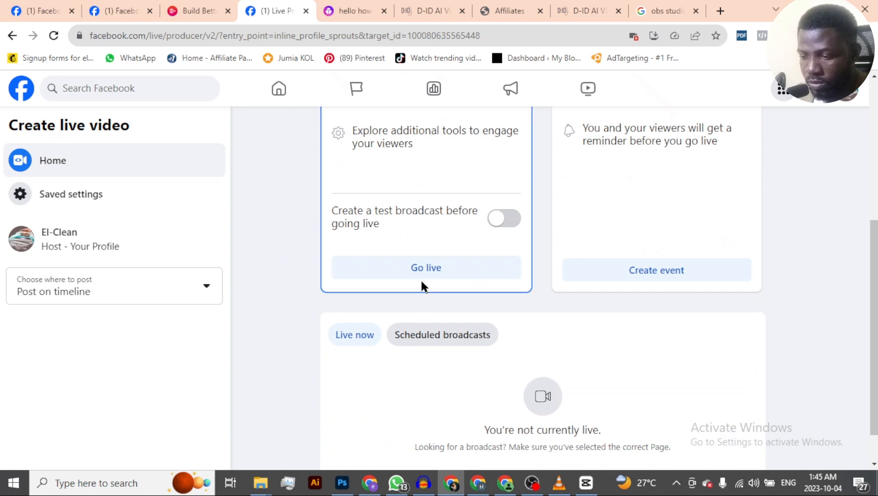
click(421, 270)
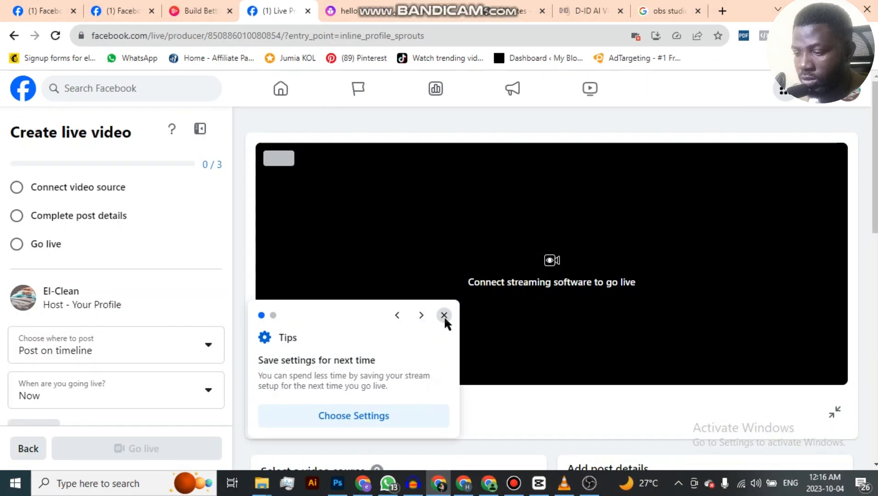
click(444, 315)
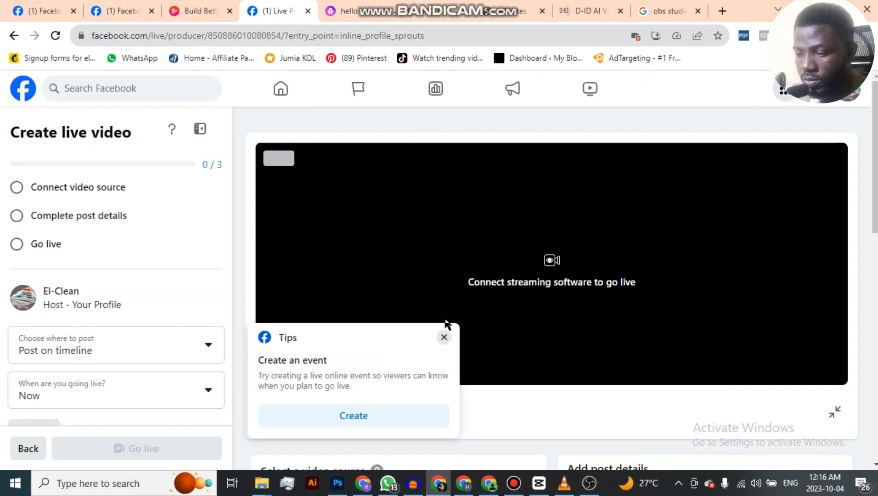
click(444, 337)
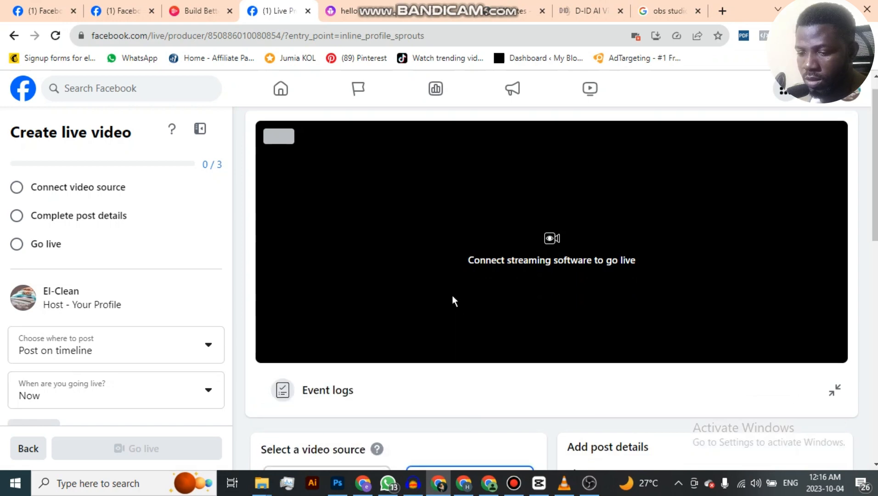
Select Webcam as the live video source and look through its camera controls.
scroll(452, 295, down, 8)
scroll(450, 292, up, 3)
click(334, 289)
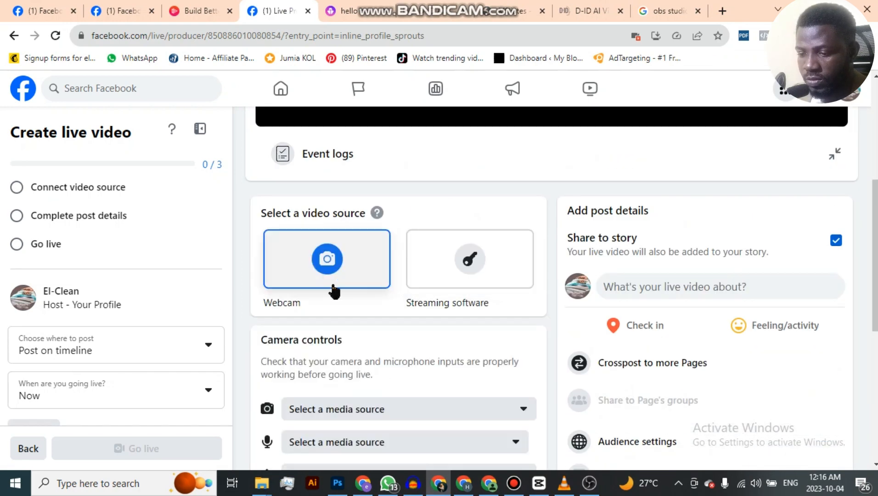
scroll(337, 197, down, 1)
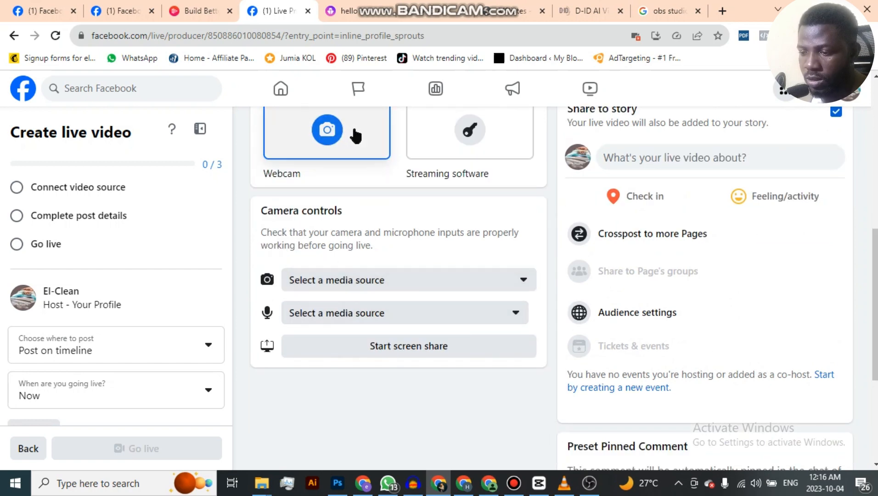
scroll(446, 248, up, 5)
scroll(446, 275, down, 3)
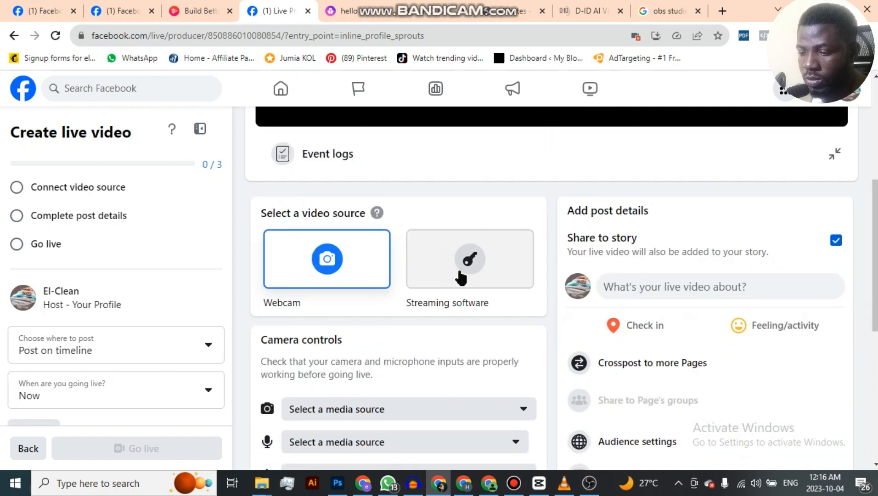
Select Streaming software as the live video source and copy its stream key.
click(464, 275)
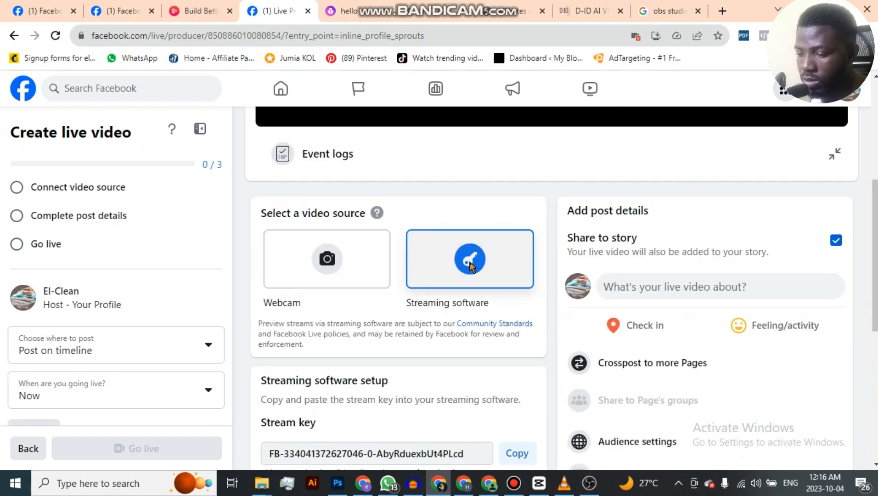
scroll(389, 239, down, 3)
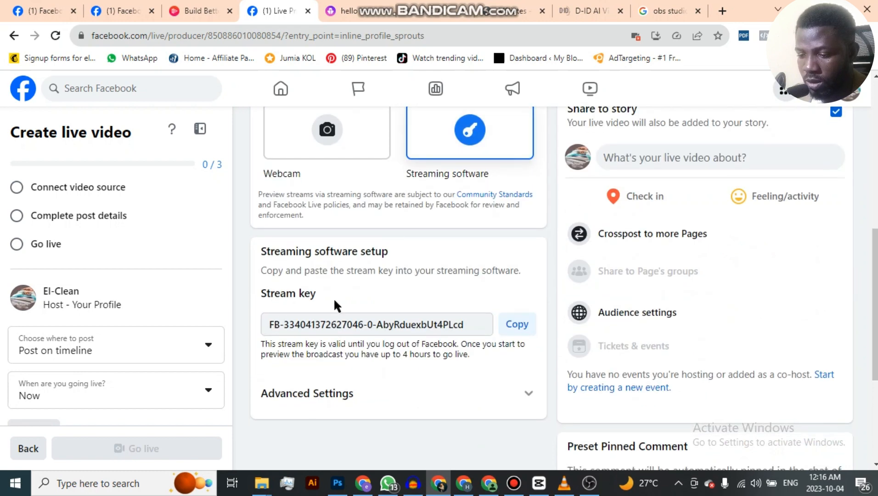
click(514, 325)
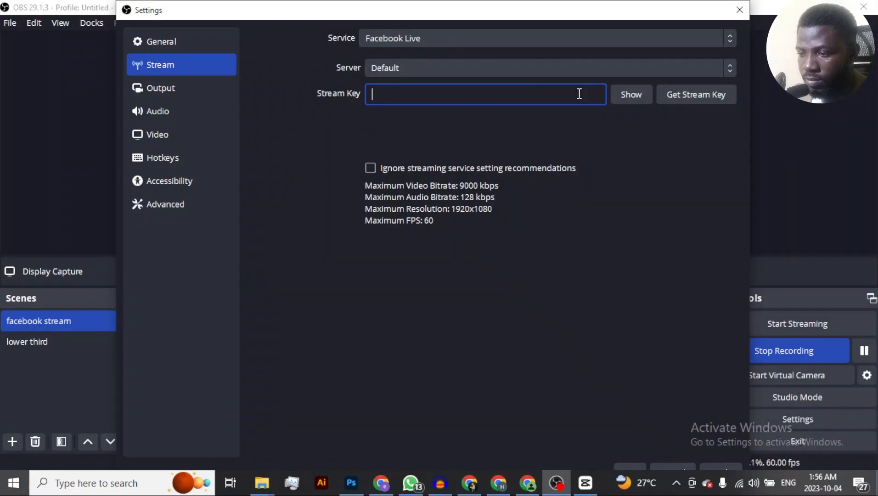
Switch to OBS, paste the Facebook stream key into the stream settings and apply them.
right_click(496, 97)
click(513, 193)
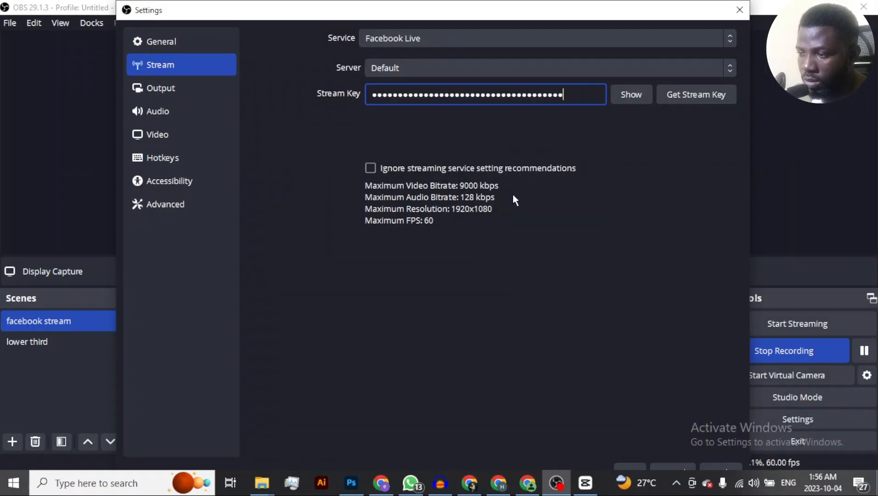
drag(609, 3, 602, 24)
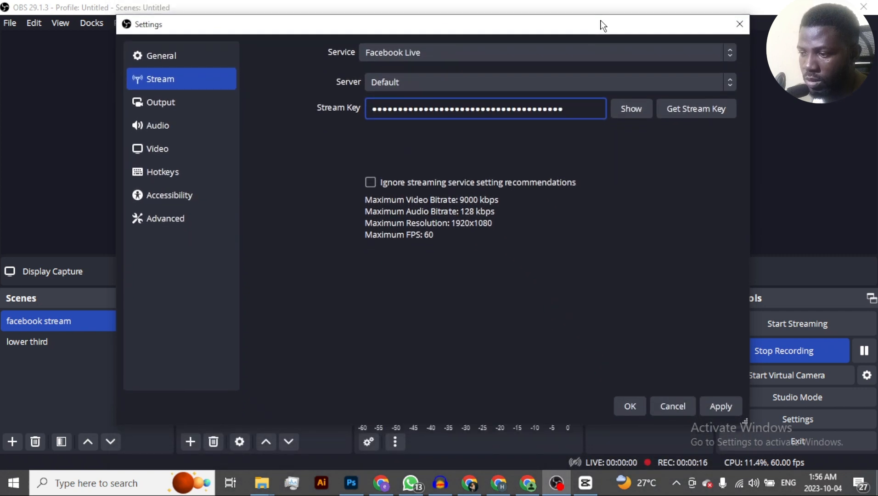
click(716, 408)
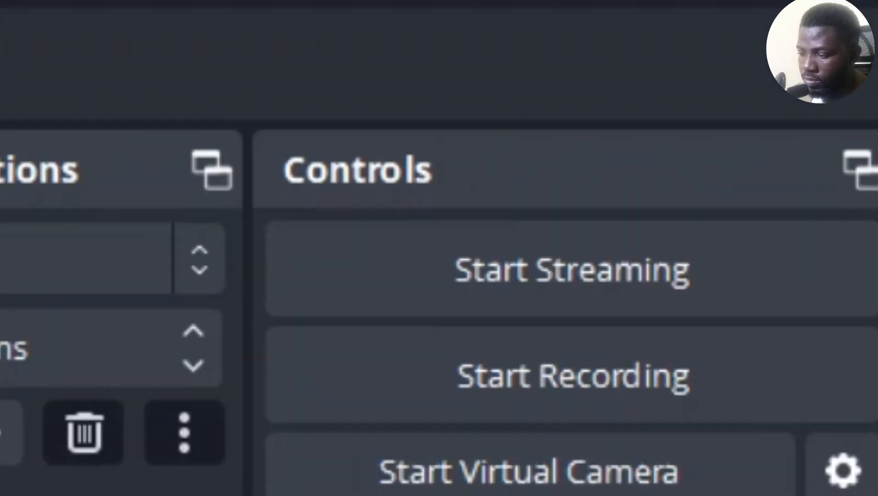
Start streaming from OBS to Facebook Live.
click(572, 269)
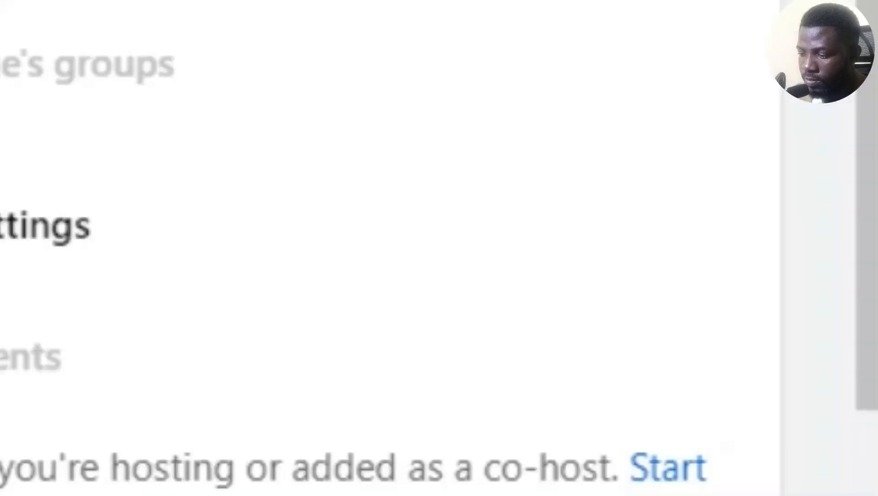
Open the post details of the Facebook live video and set the title to "test".
scroll(517, 242, up, 1)
scroll(517, 243, down, 2)
scroll(518, 243, up, 4)
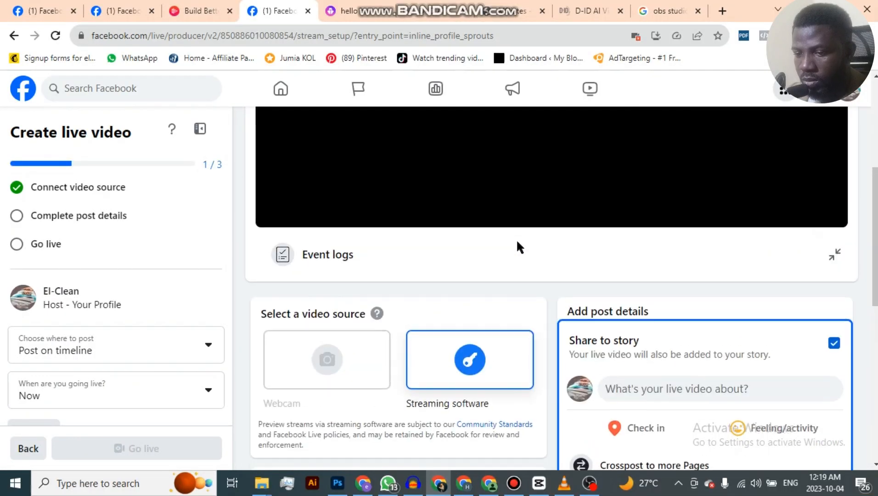
scroll(515, 239, up, 5)
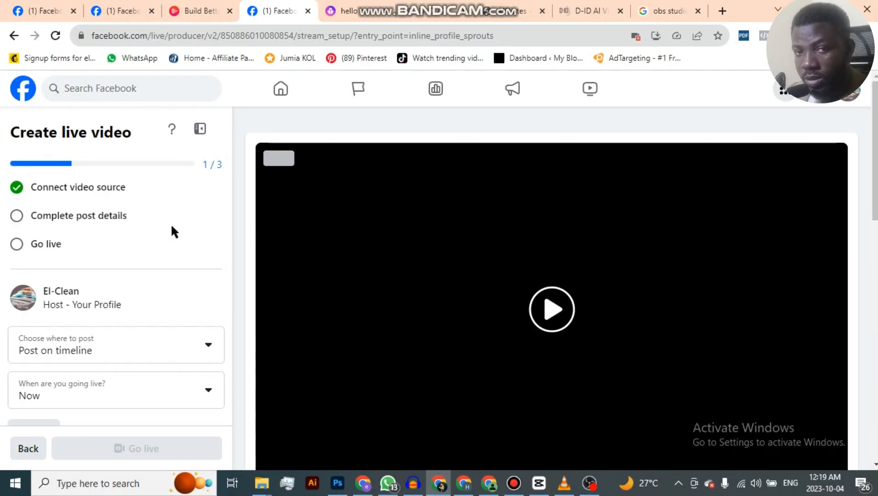
click(81, 218)
scroll(657, 252, down, 10)
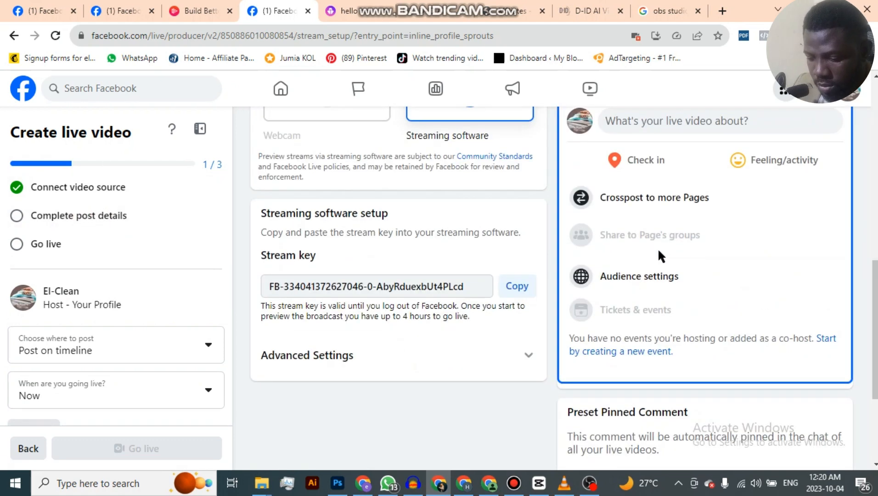
scroll(674, 246, up, 3)
click(675, 251)
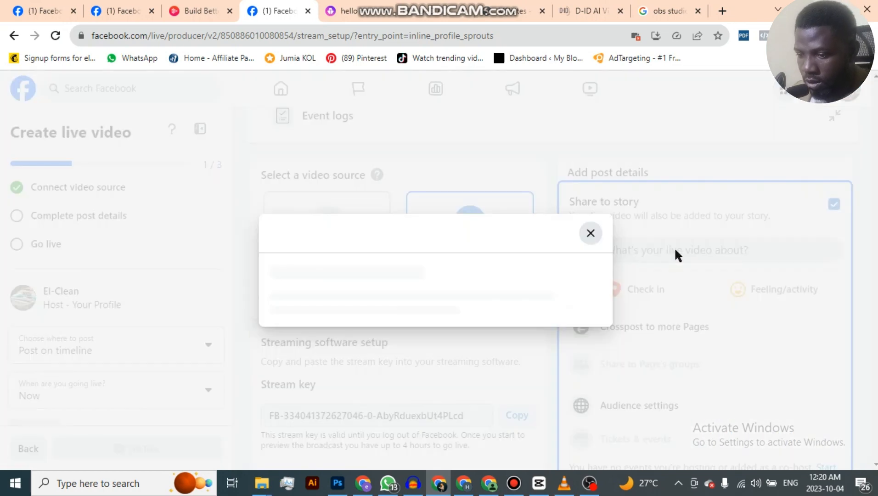
click(396, 223)
text(test)
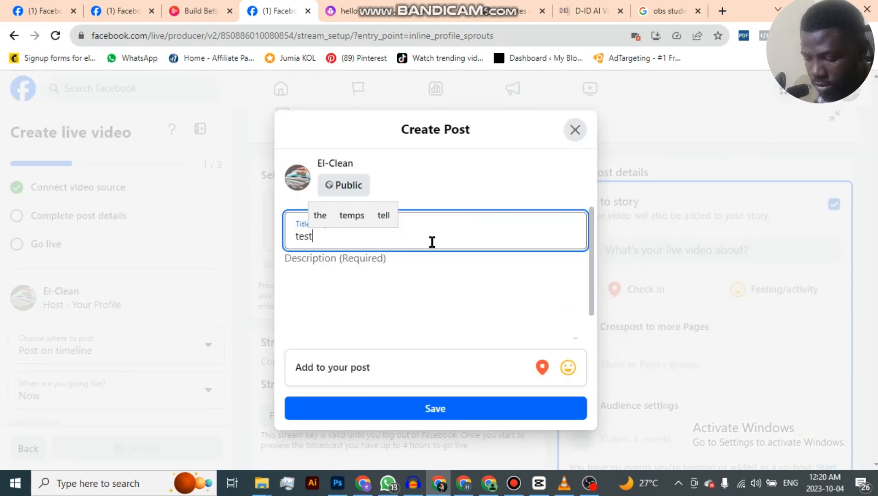
Enter "iam testing" as the live post's description and save the post details.
click(416, 299)
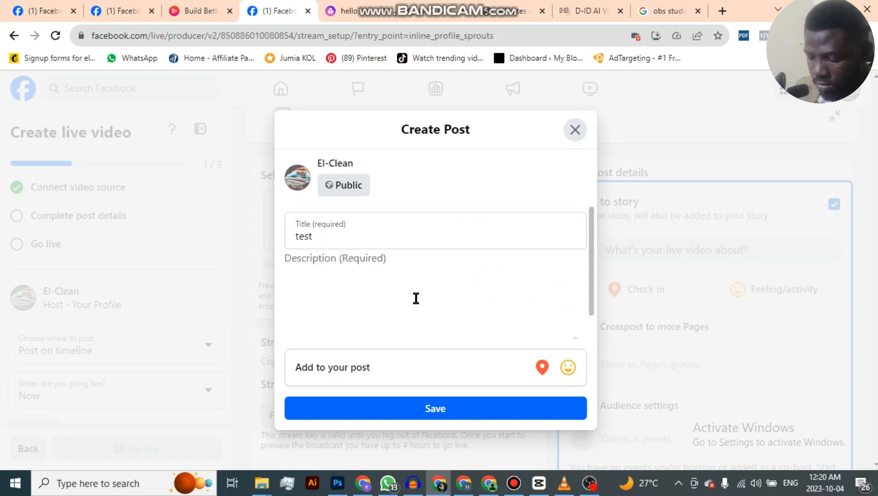
text(iam testo)
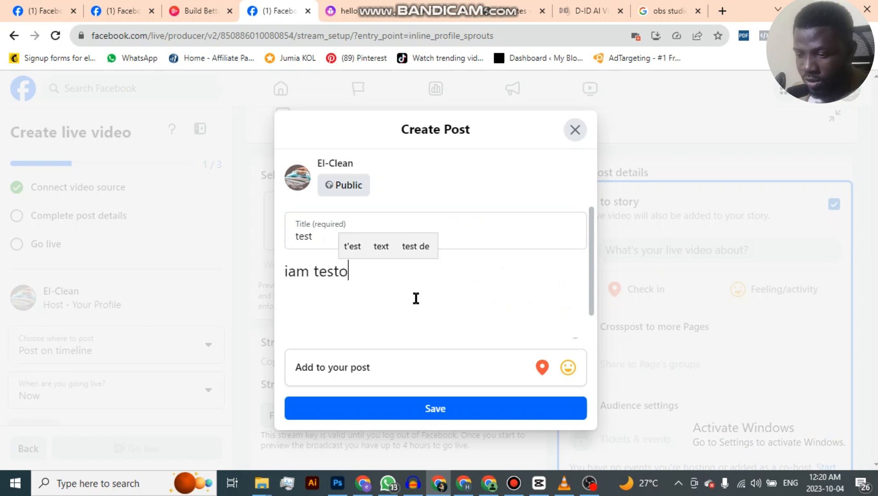
key(BackSpace)
text(ing)
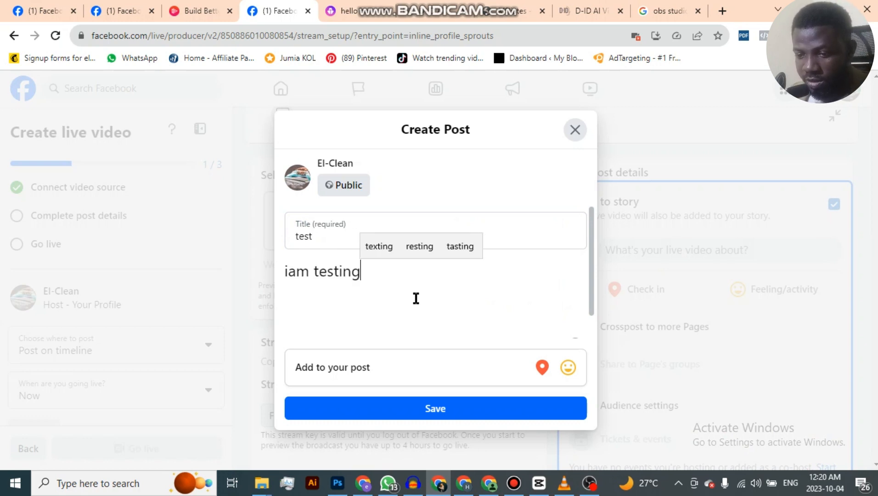
click(445, 408)
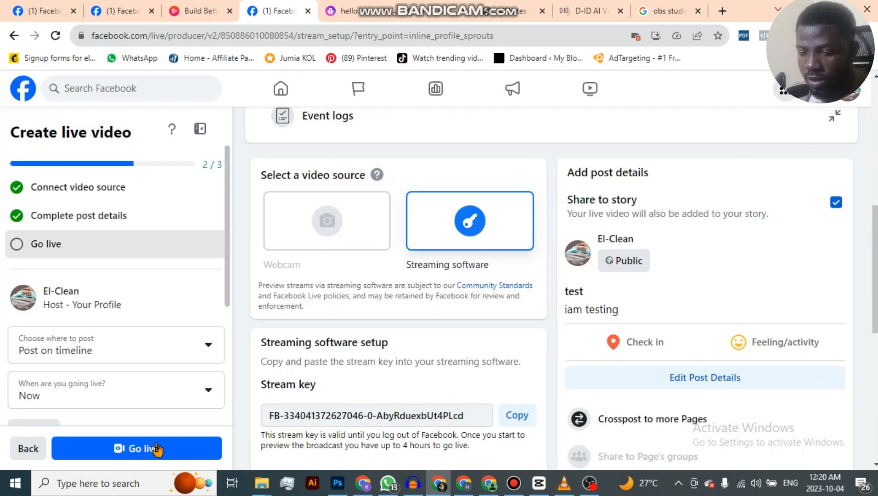
Go live on Facebook with the connected streaming software source.
click(156, 448)
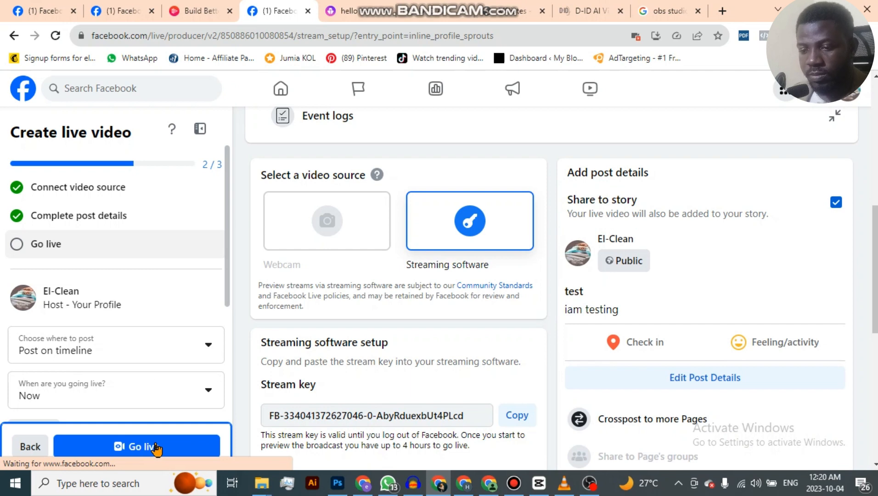